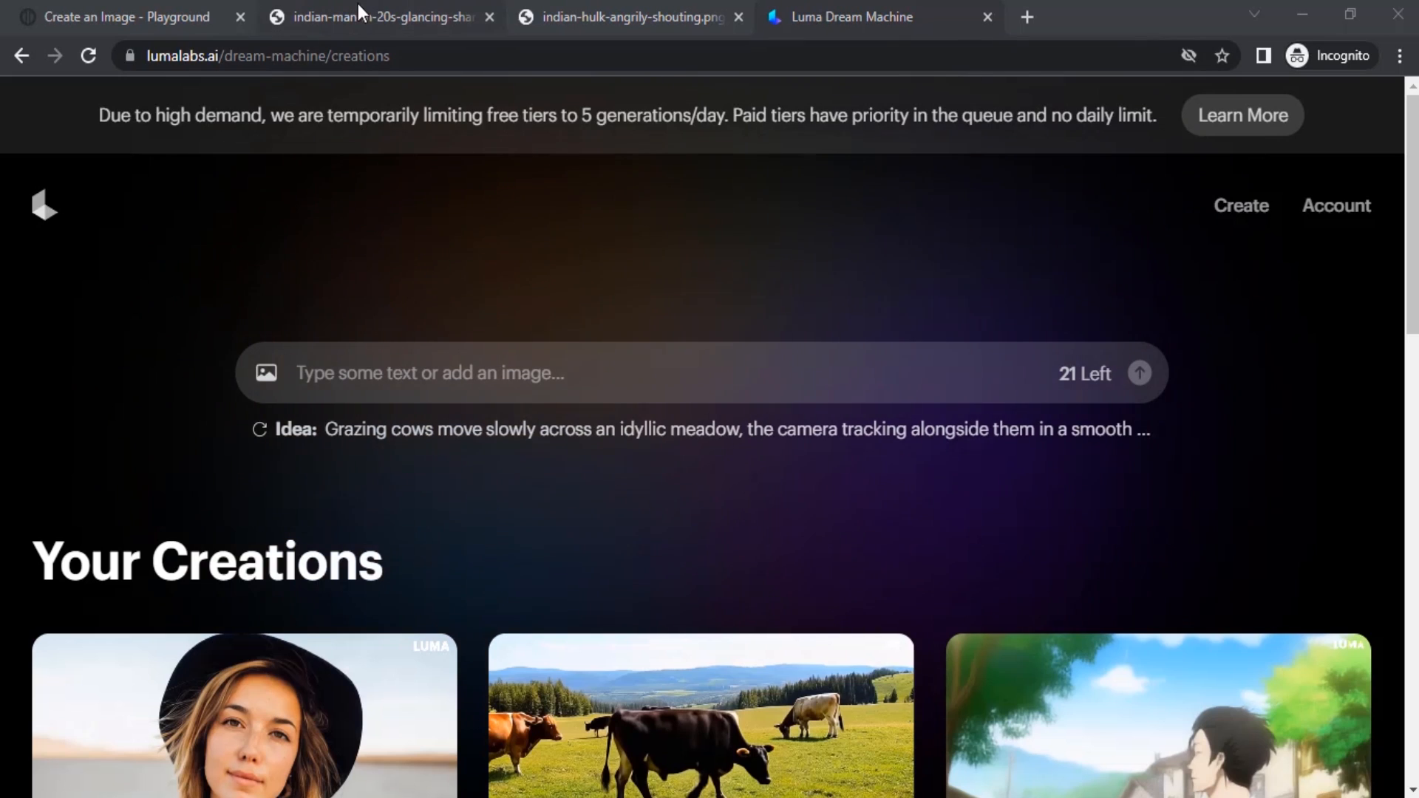
Review the Indian man and Hulk source images open in the other browser tabs.
left_click(357, 6)
left_click(612, 9)
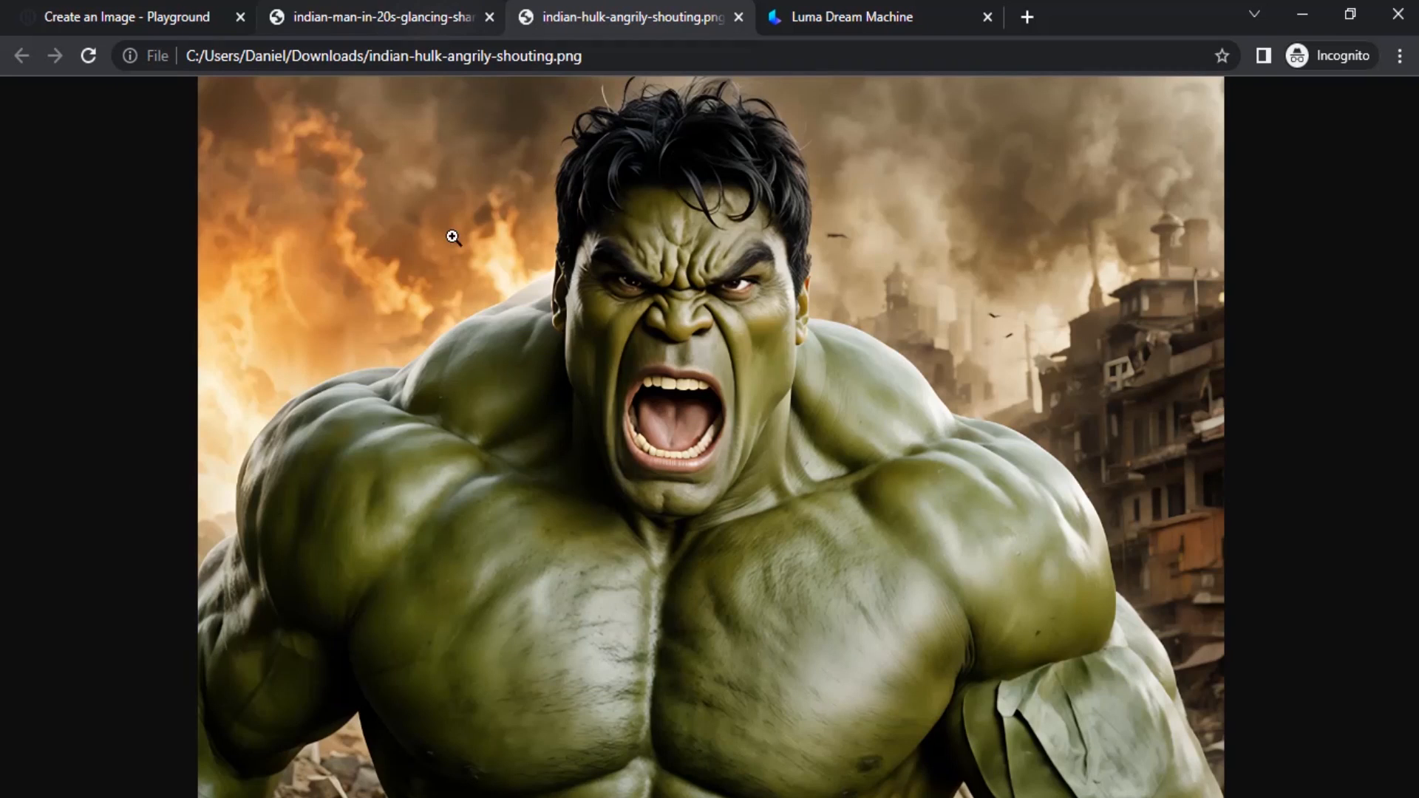
left_click(388, 15)
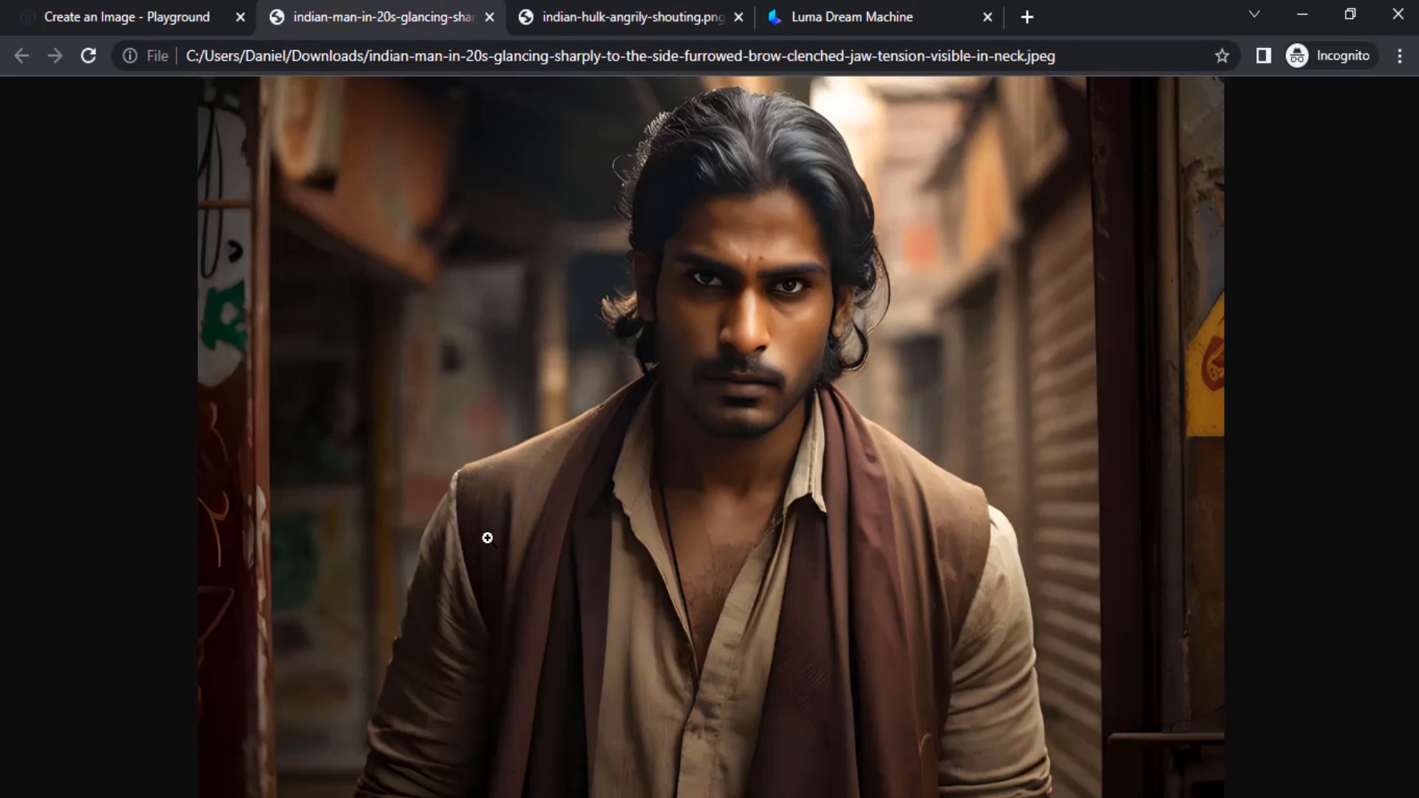
left_click(873, 10)
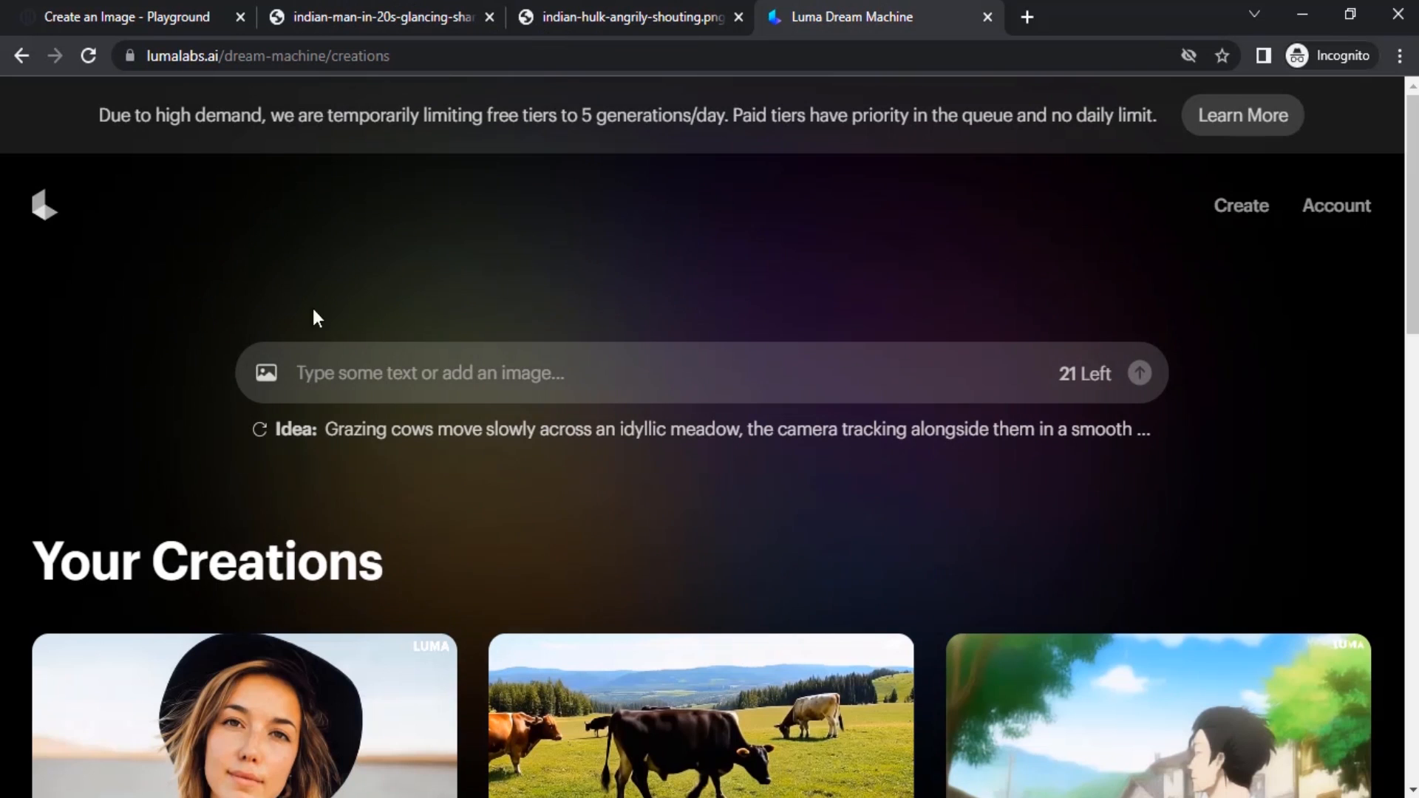
left_click(362, 15)
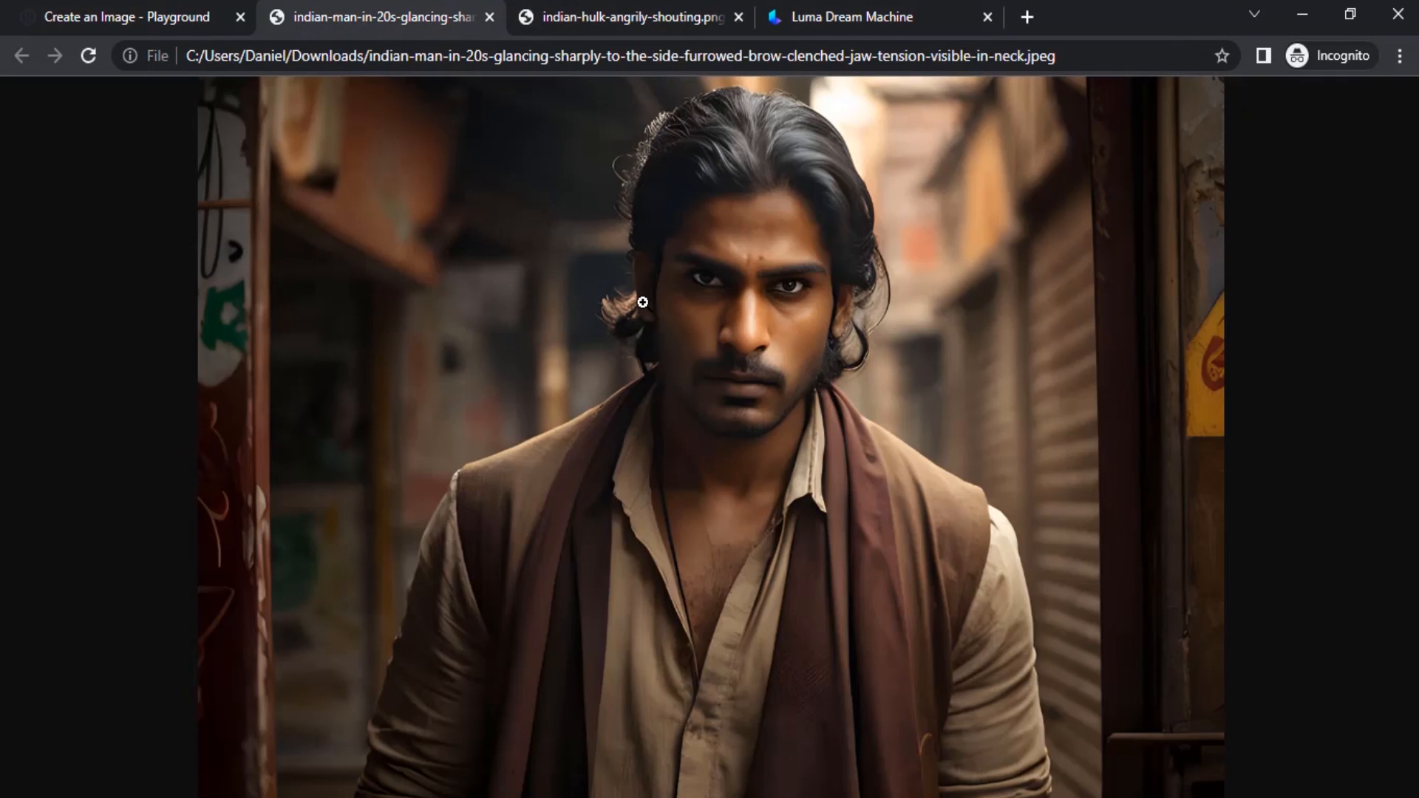
left_click(588, 14)
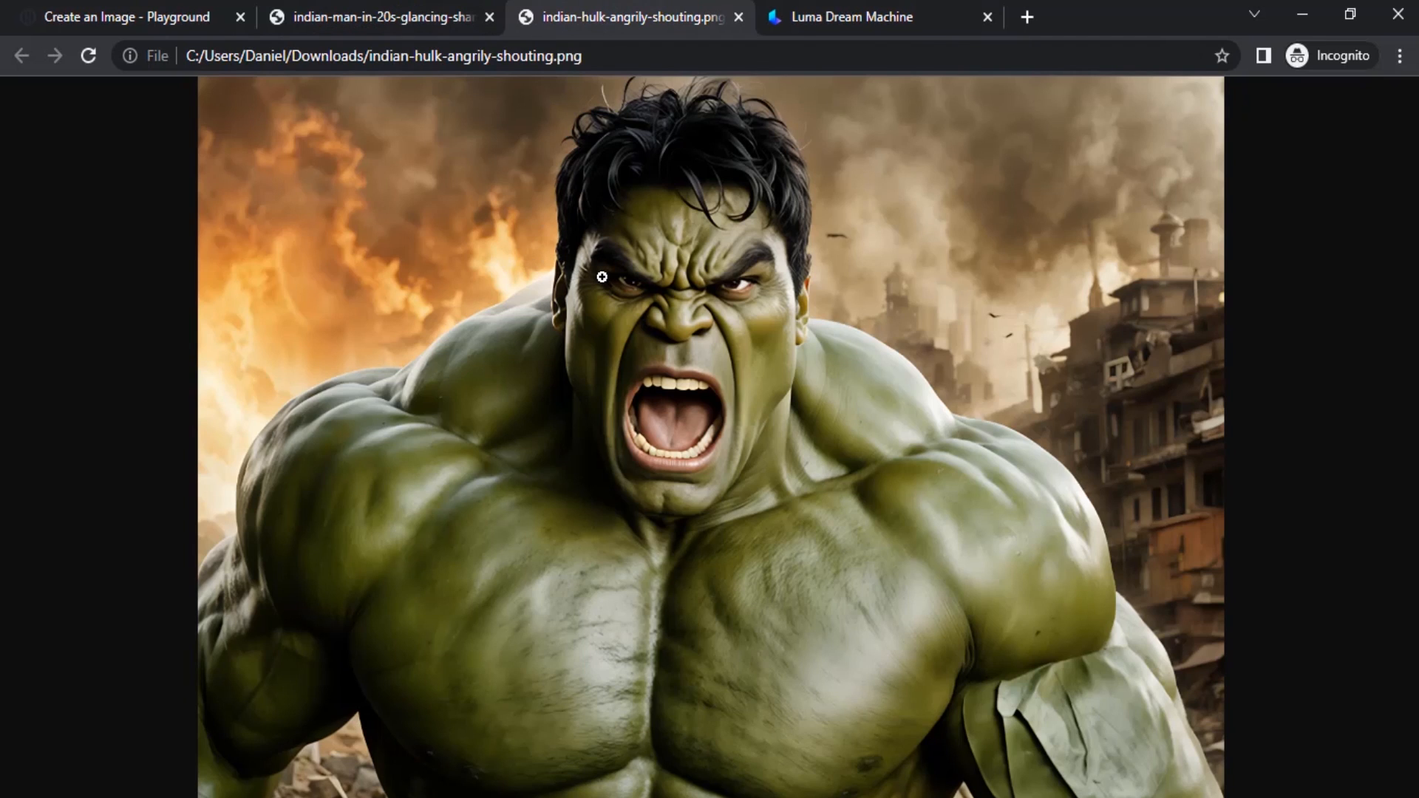
left_click(848, 8)
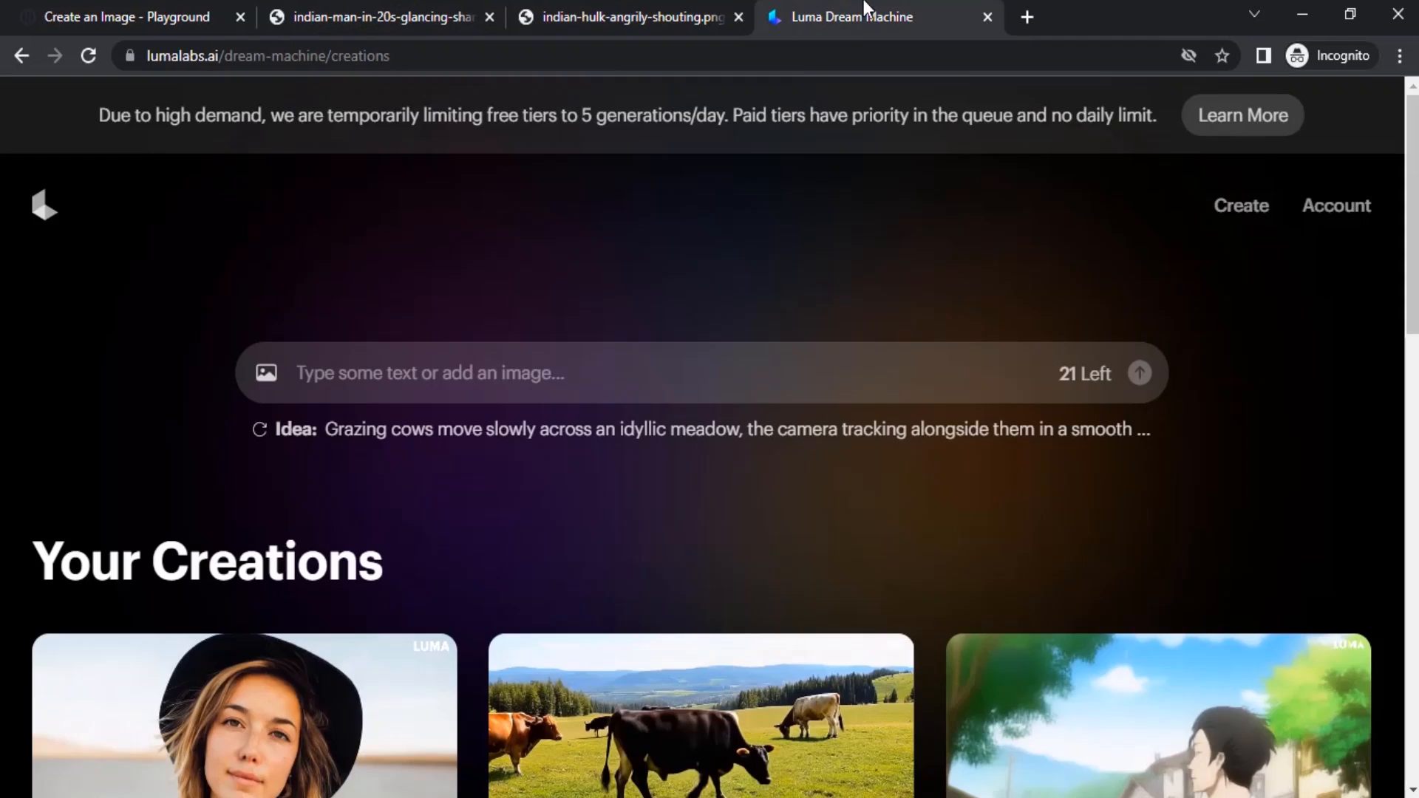
Add the Indian man image from Downloads as the start frame of a new Dream Machine generation.
left_click(267, 383)
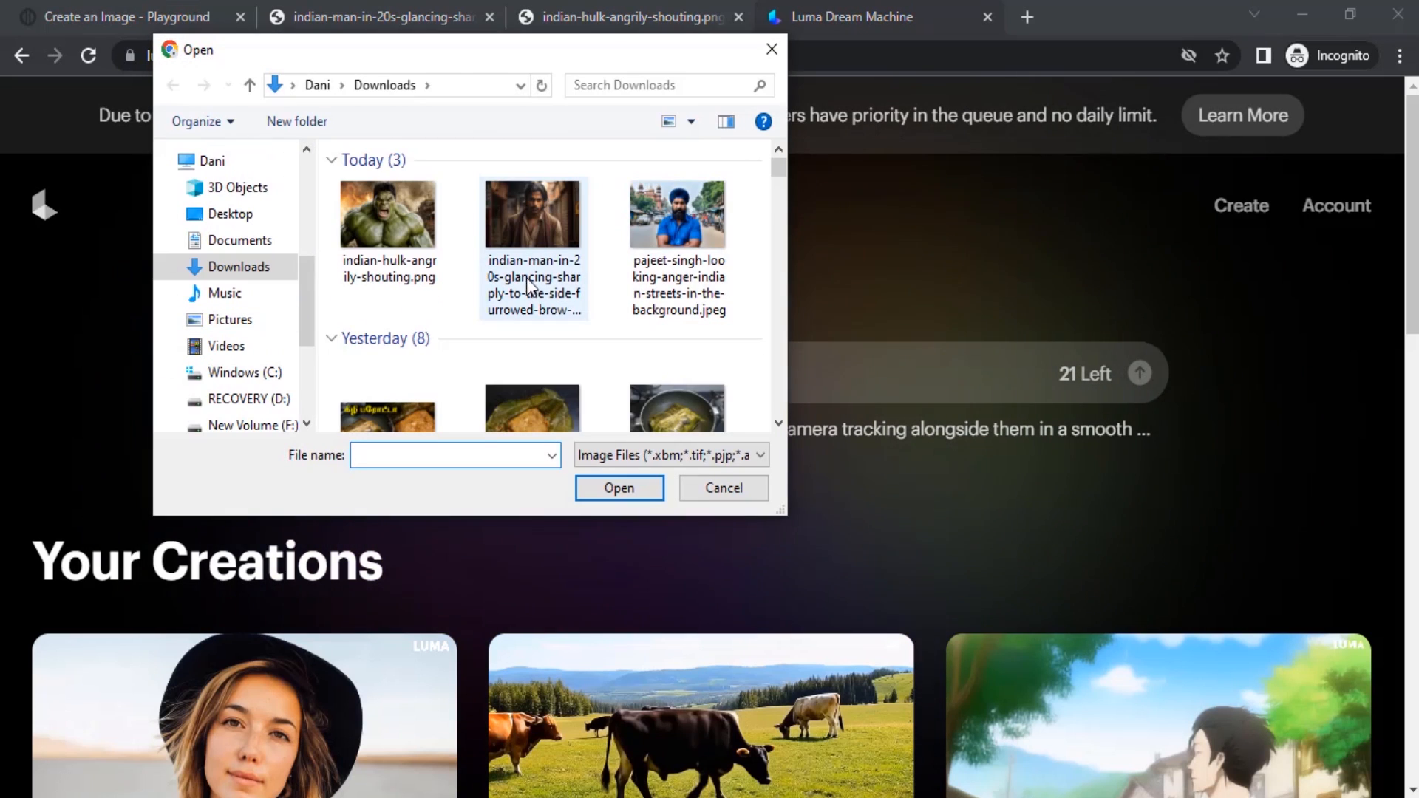
left_click(543, 250)
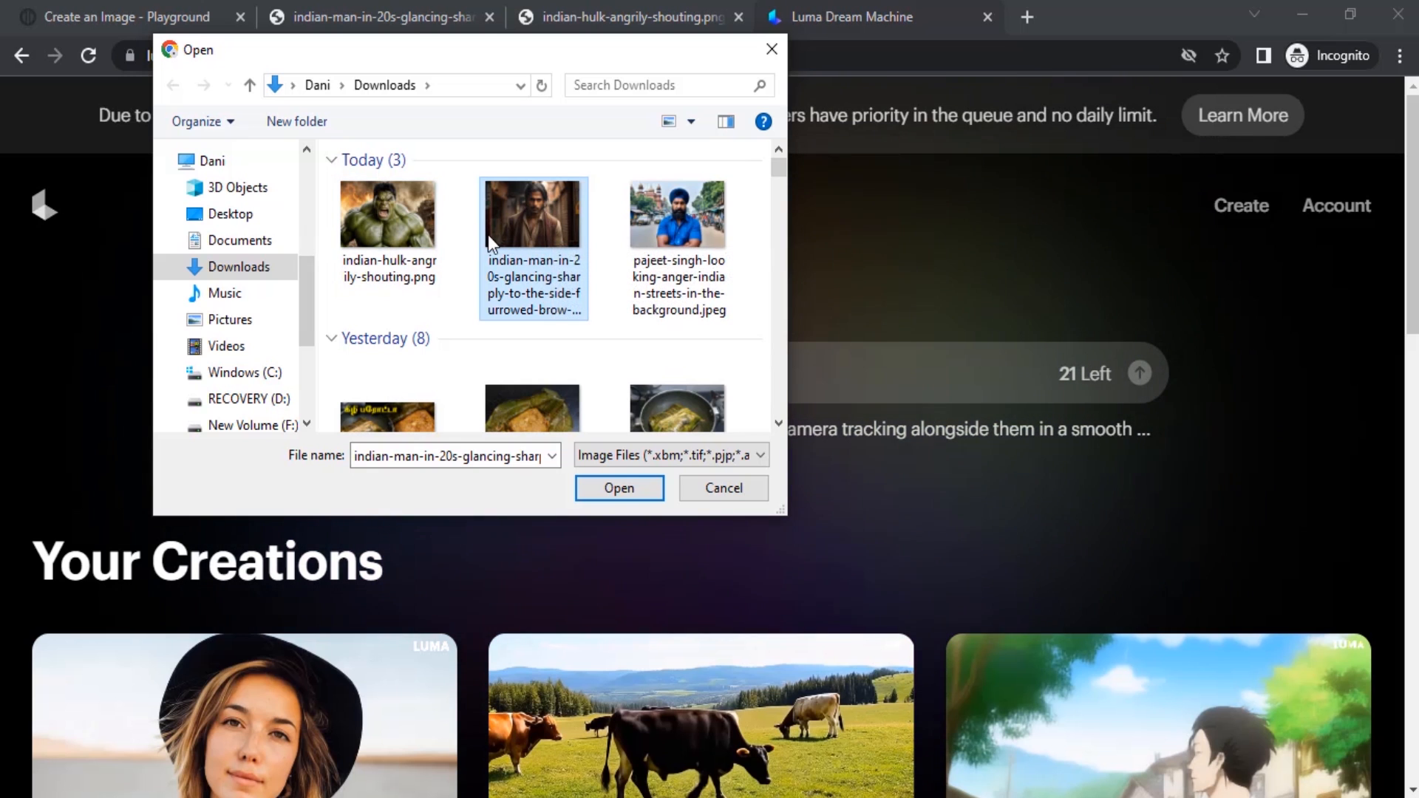
double_click(534, 227)
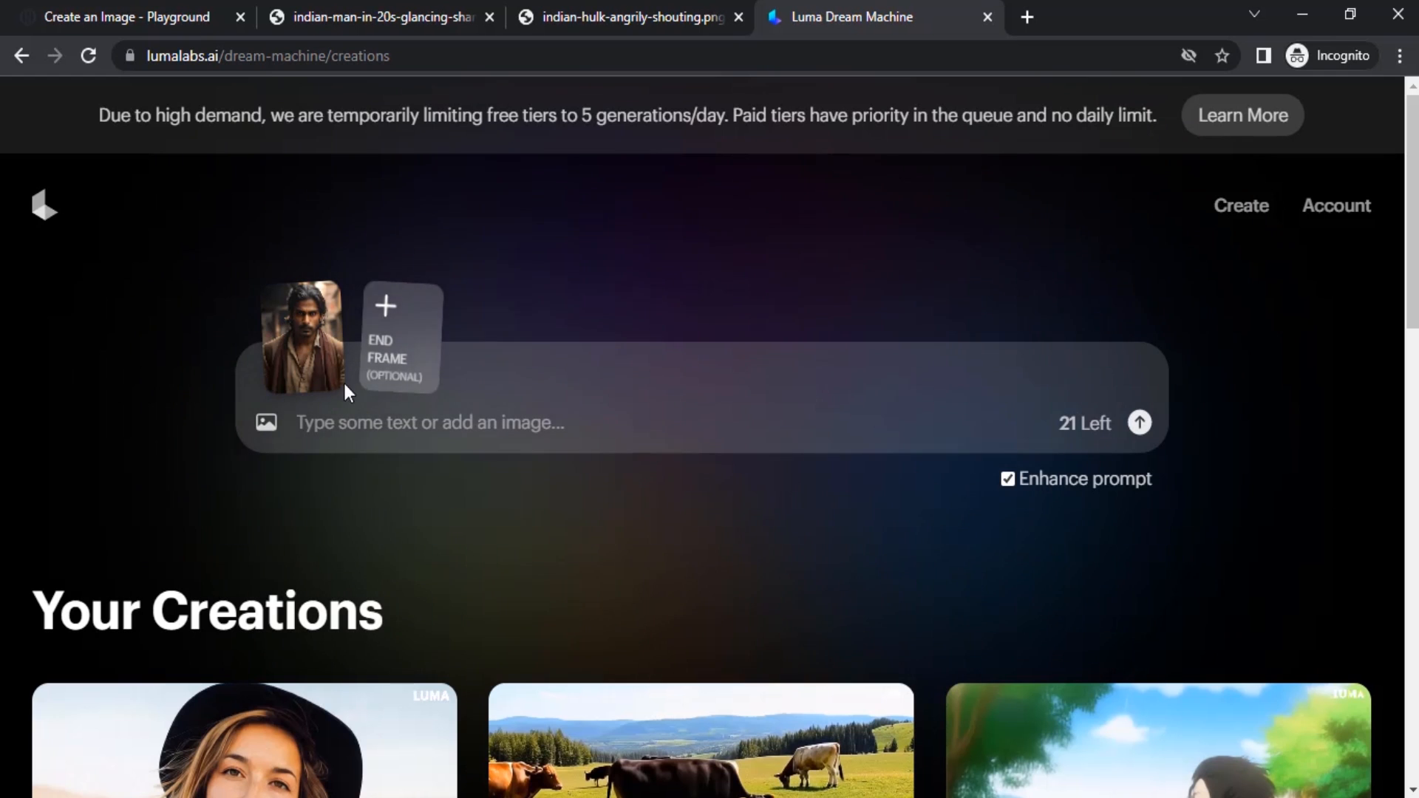
Add the indian-hulk-angrily-shouting image as the optional end frame.
mouse_move(321, 358)
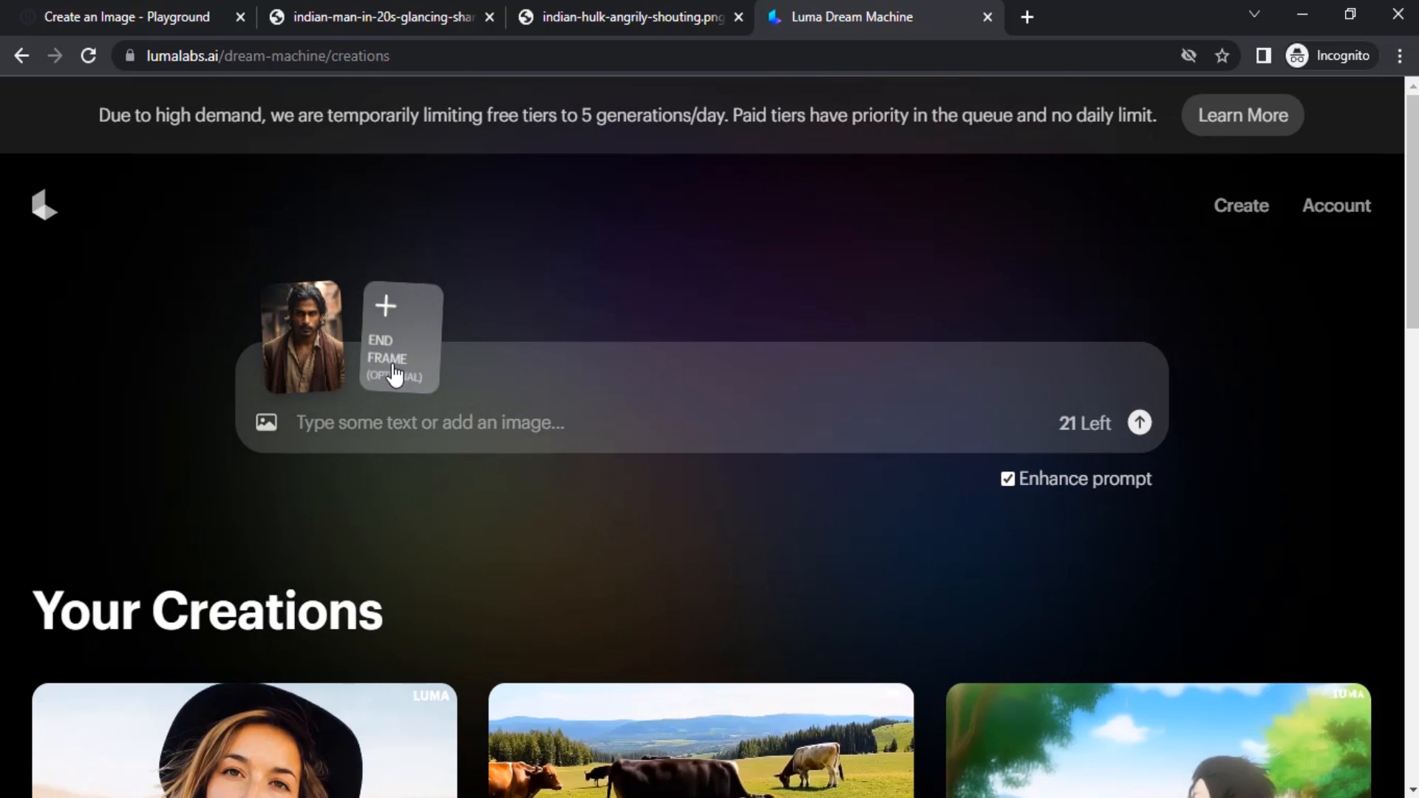
left_click(401, 340)
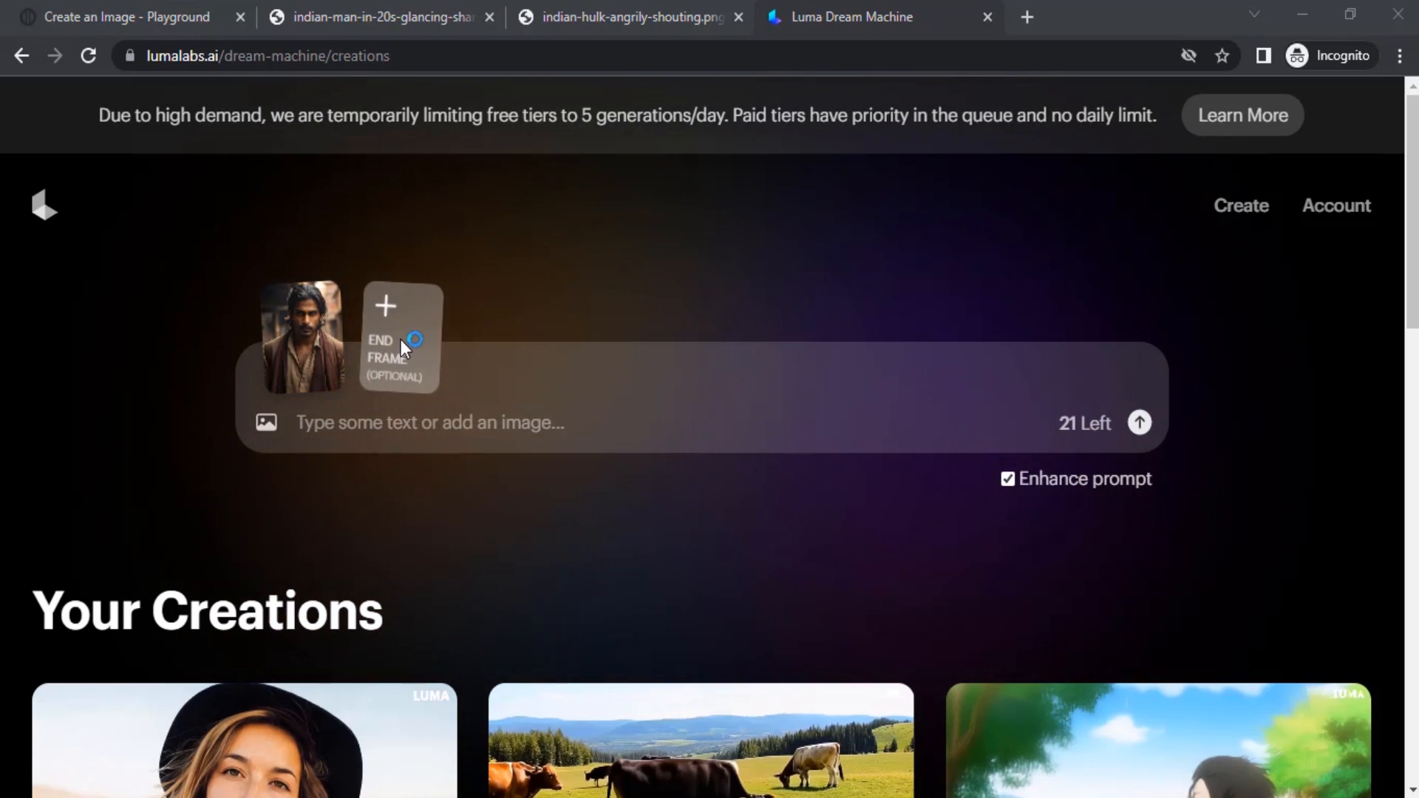
double_click(406, 252)
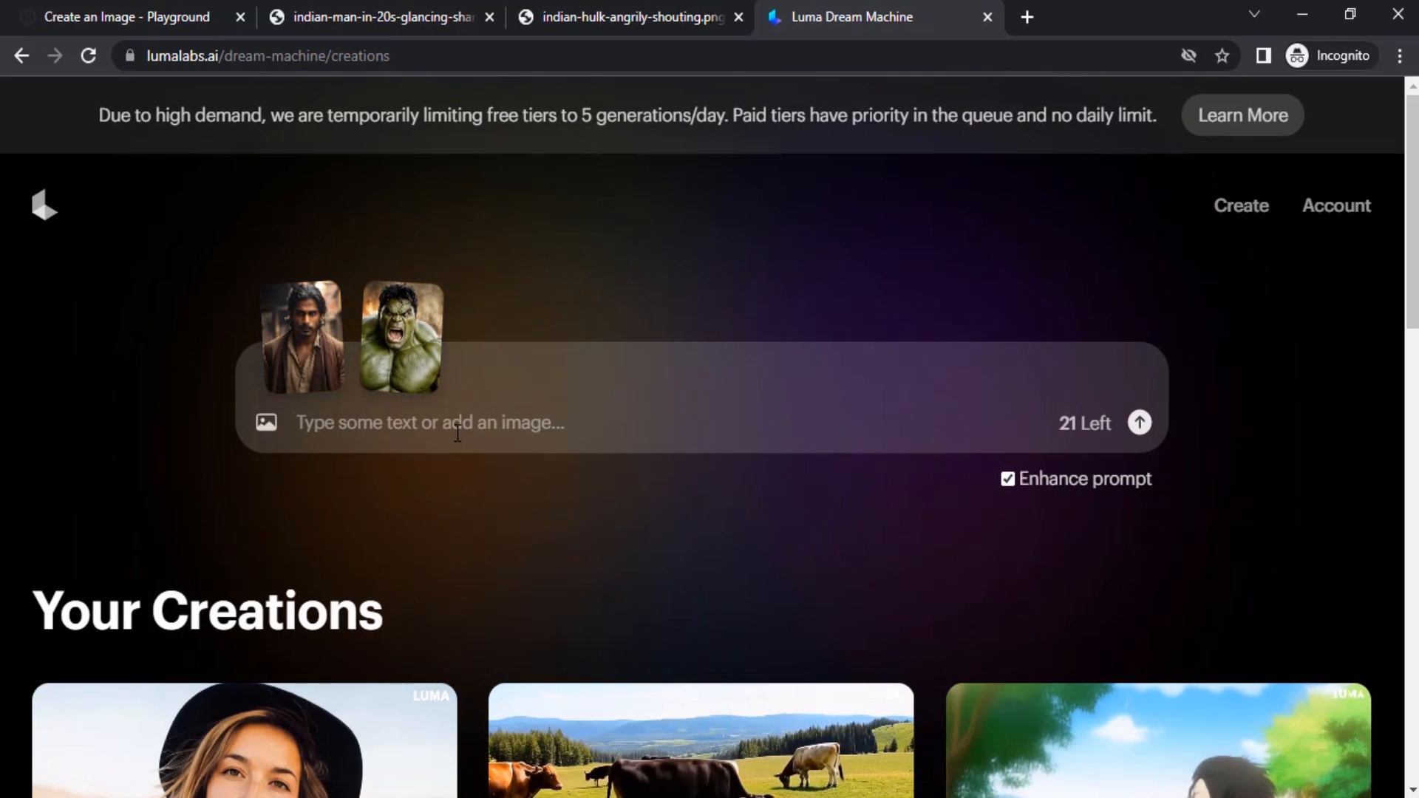
Submit the prompt "morph character and enviroment, indian guy turning into hulk, static camera movement" to generate the video.
type("mo")
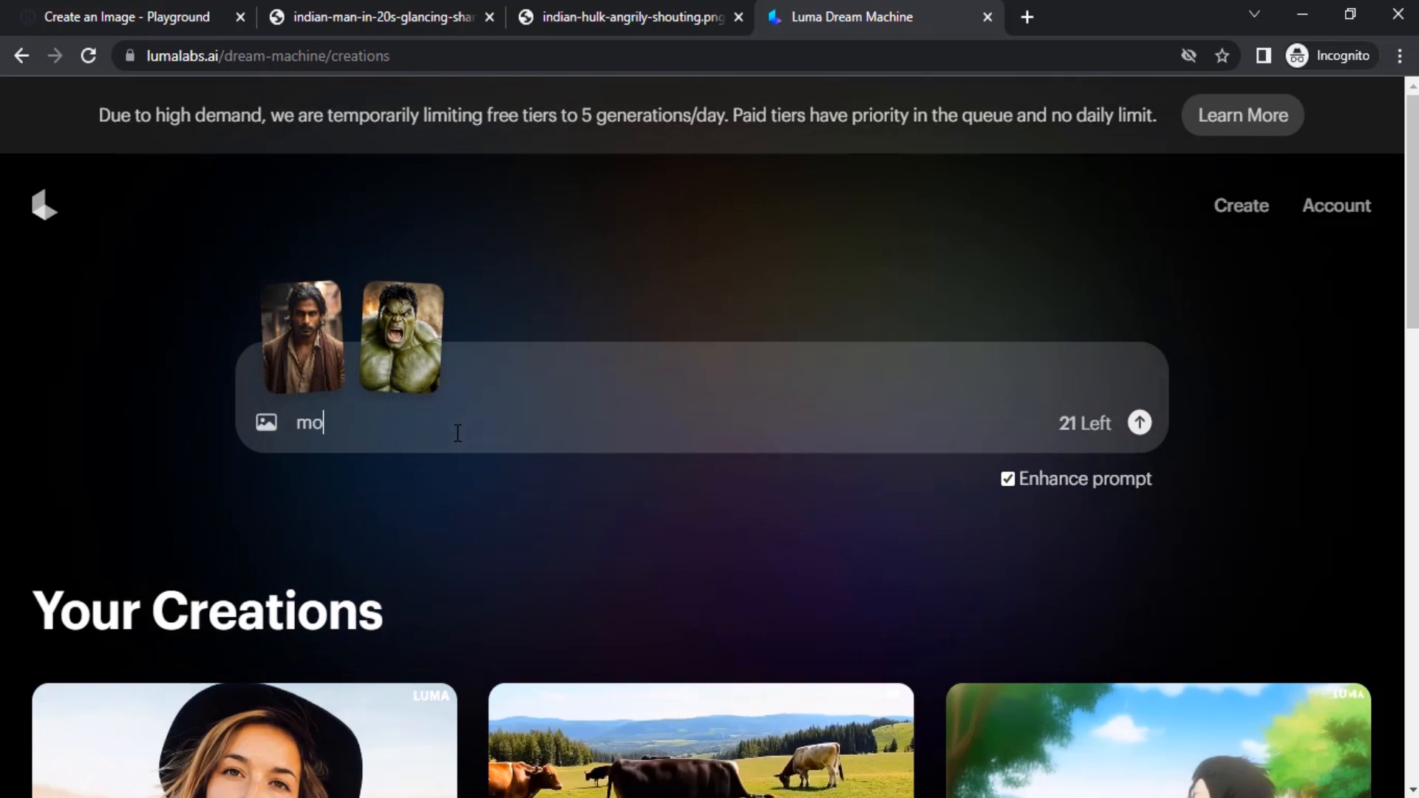
type("rph ")
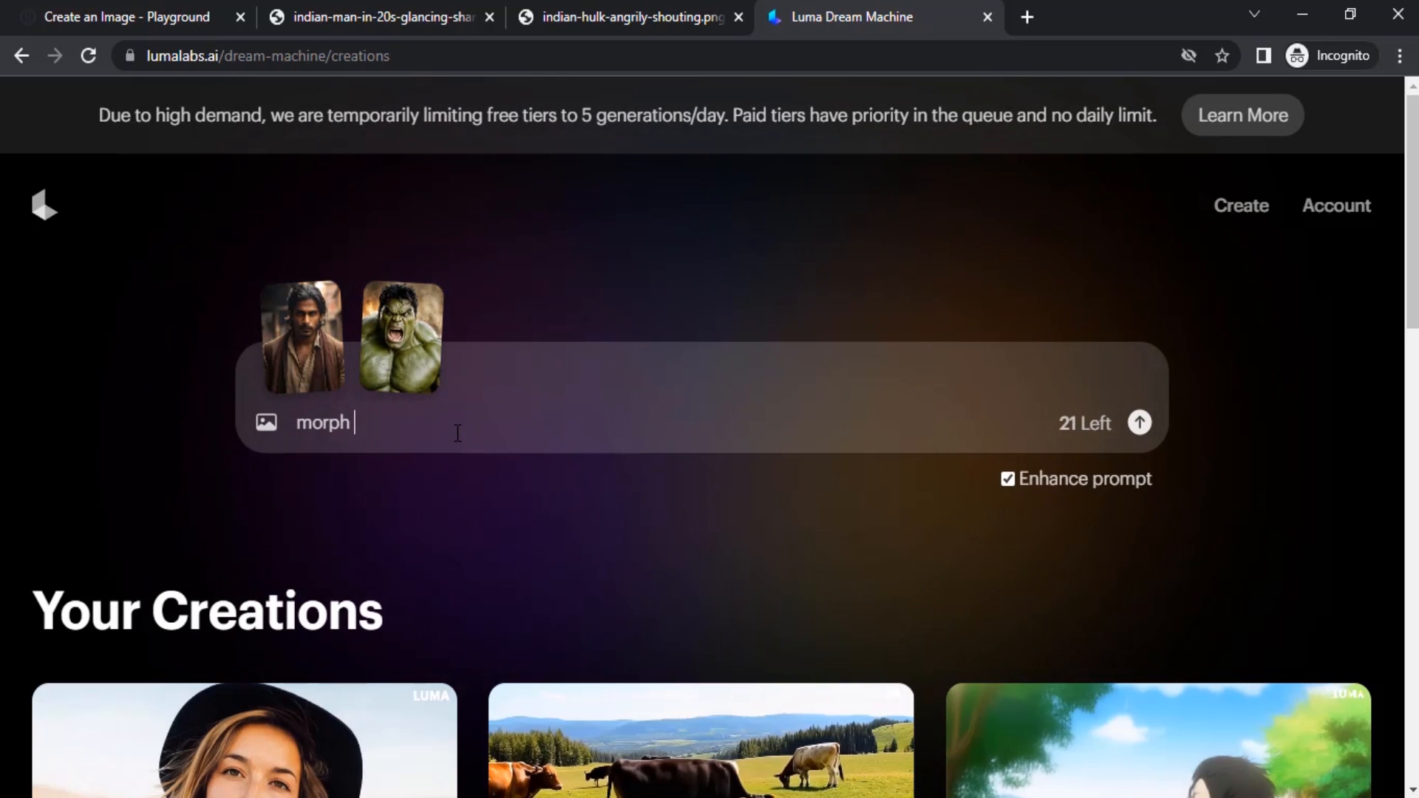
type("charac")
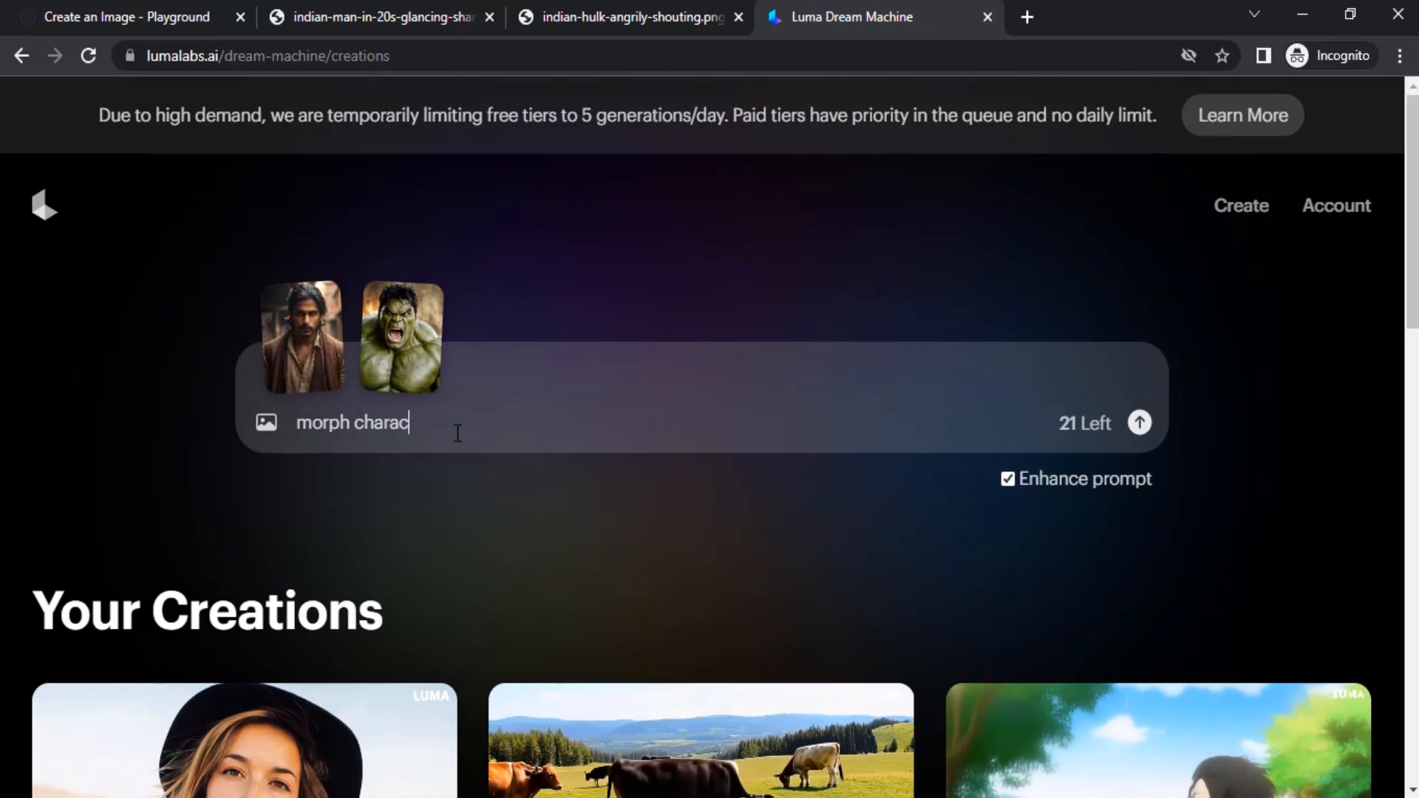
type("ter an")
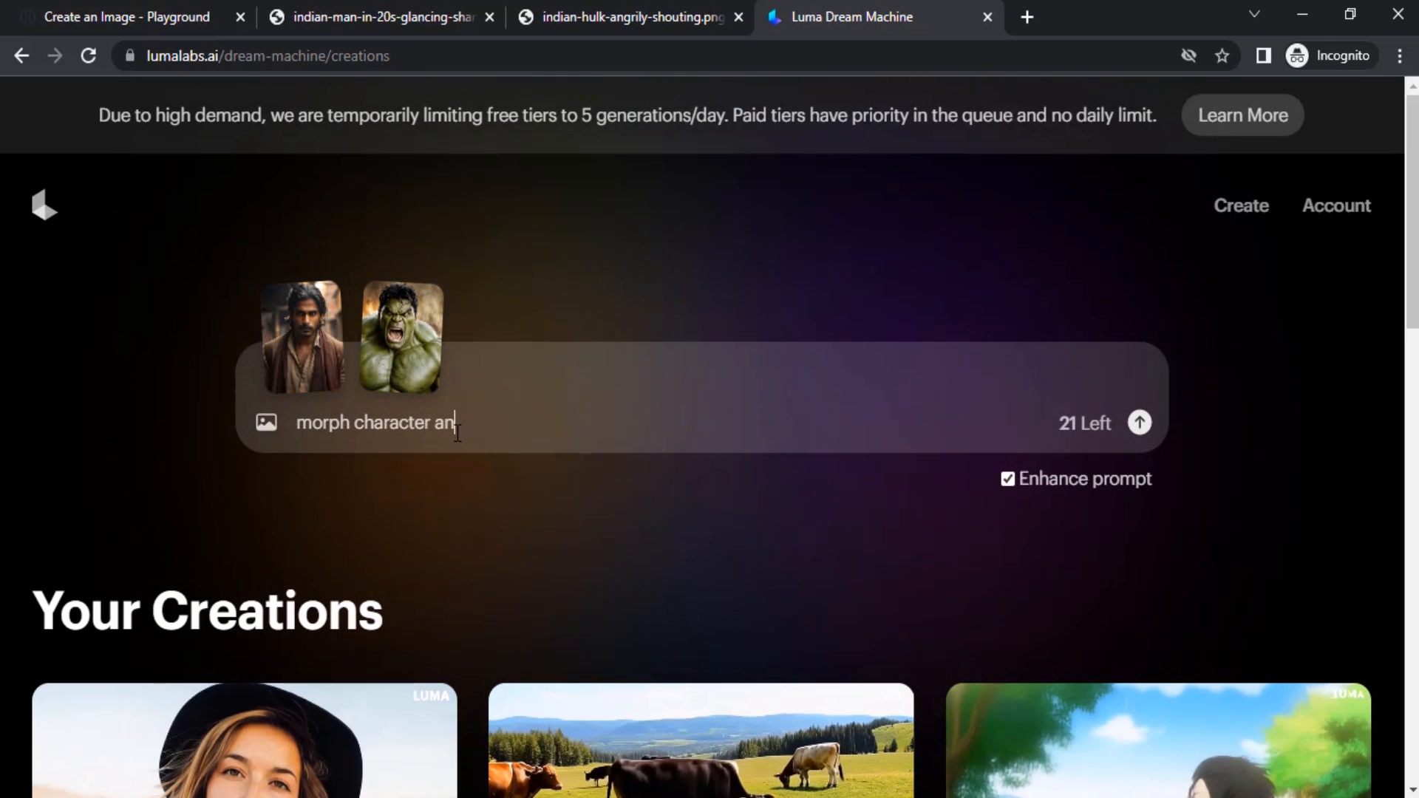
type("d envirom")
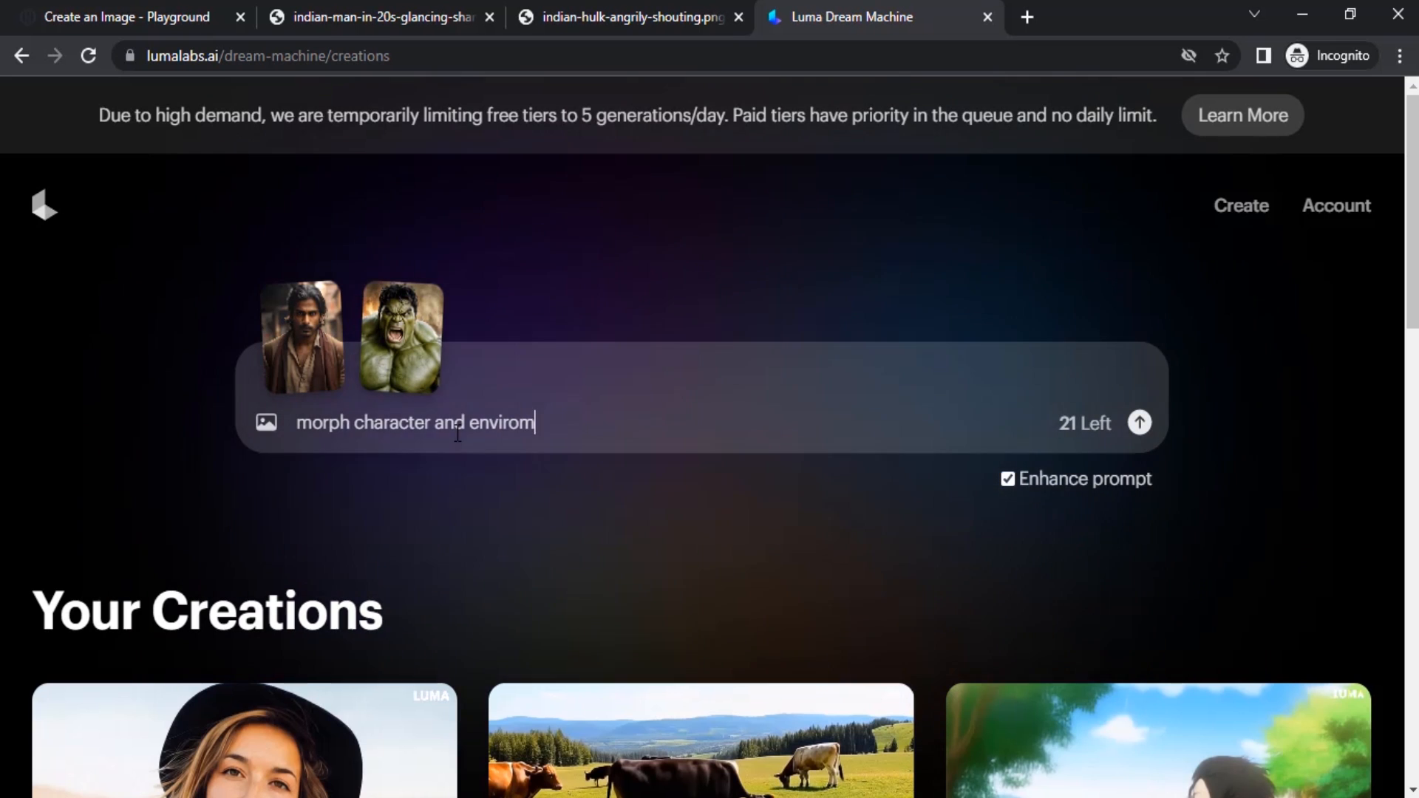
type("ent, i")
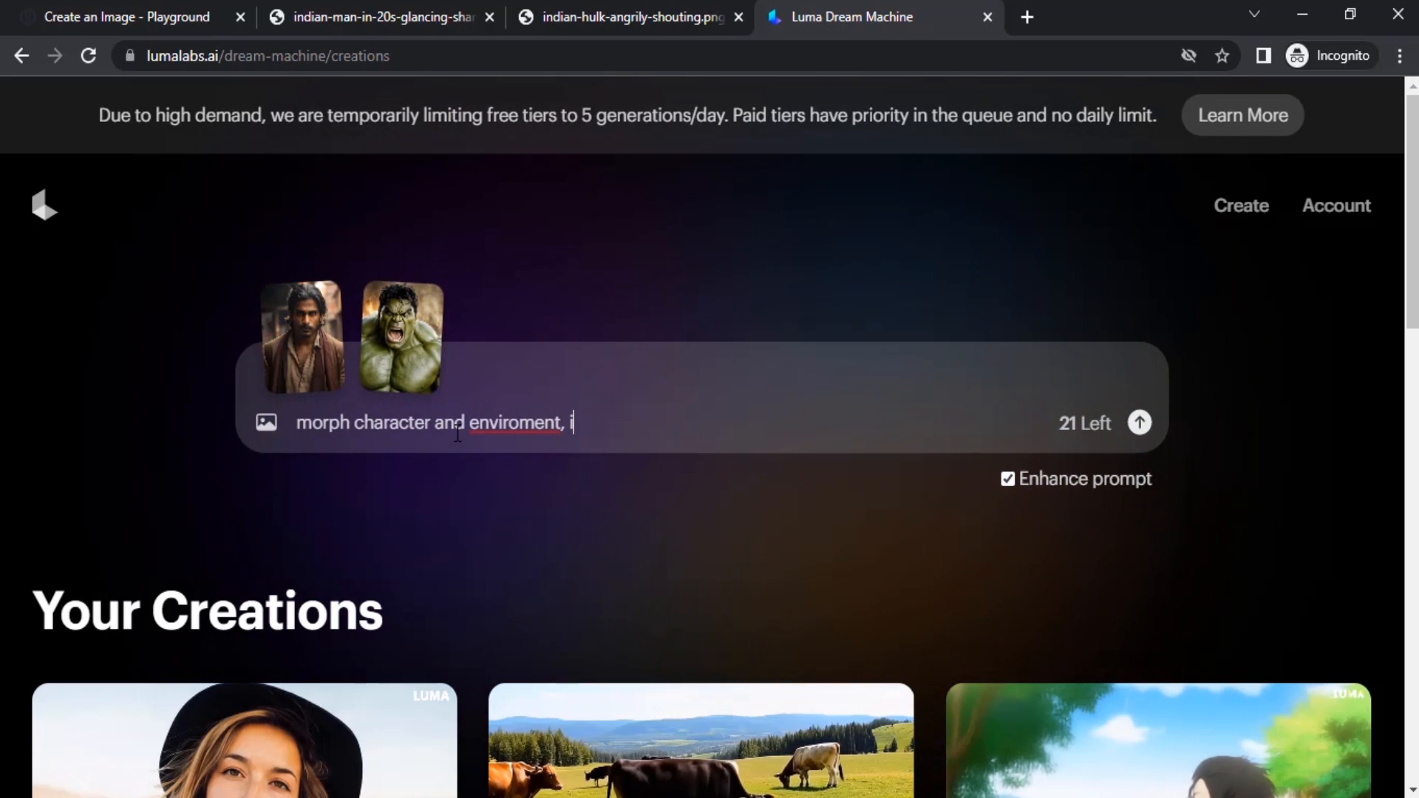
type("ndian guy tu")
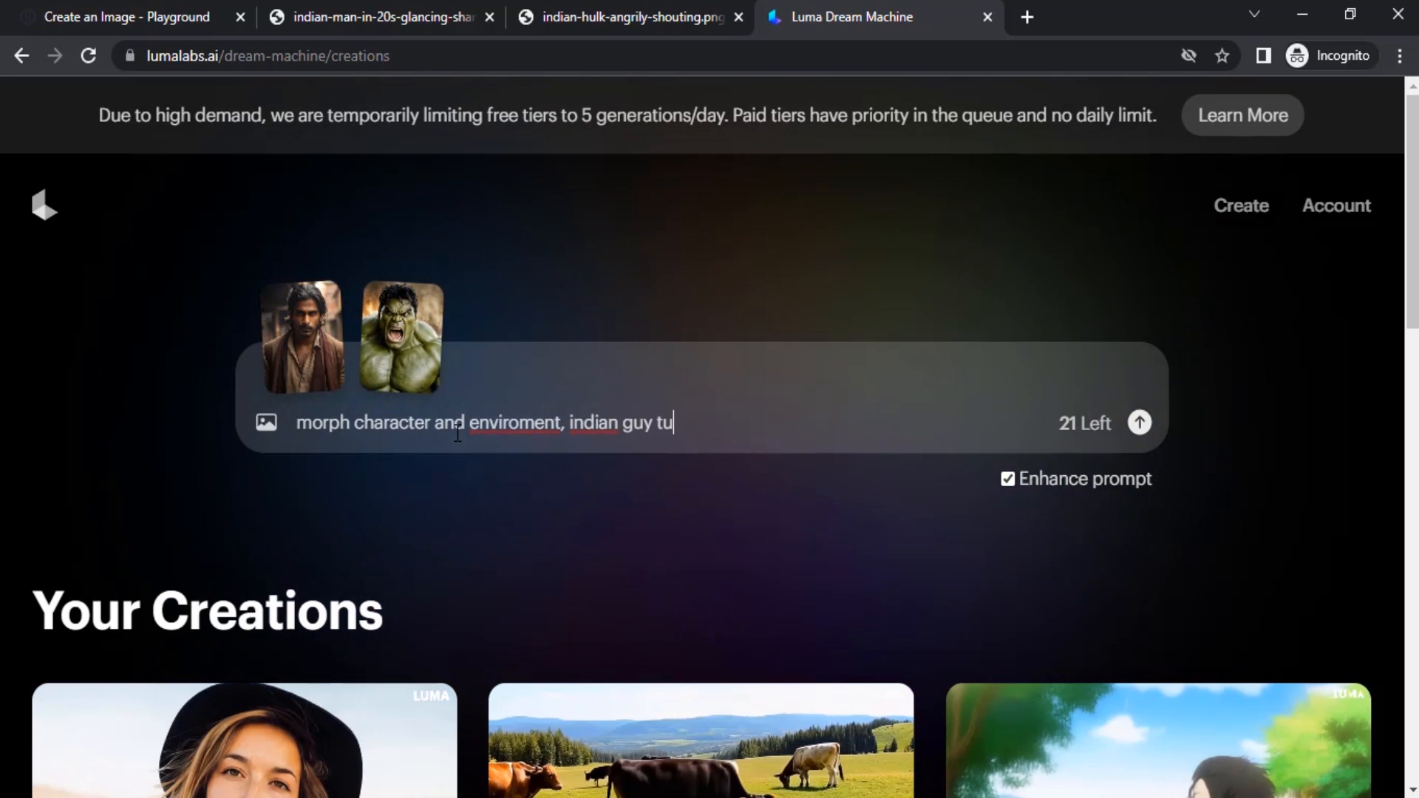
type("rning into hulk")
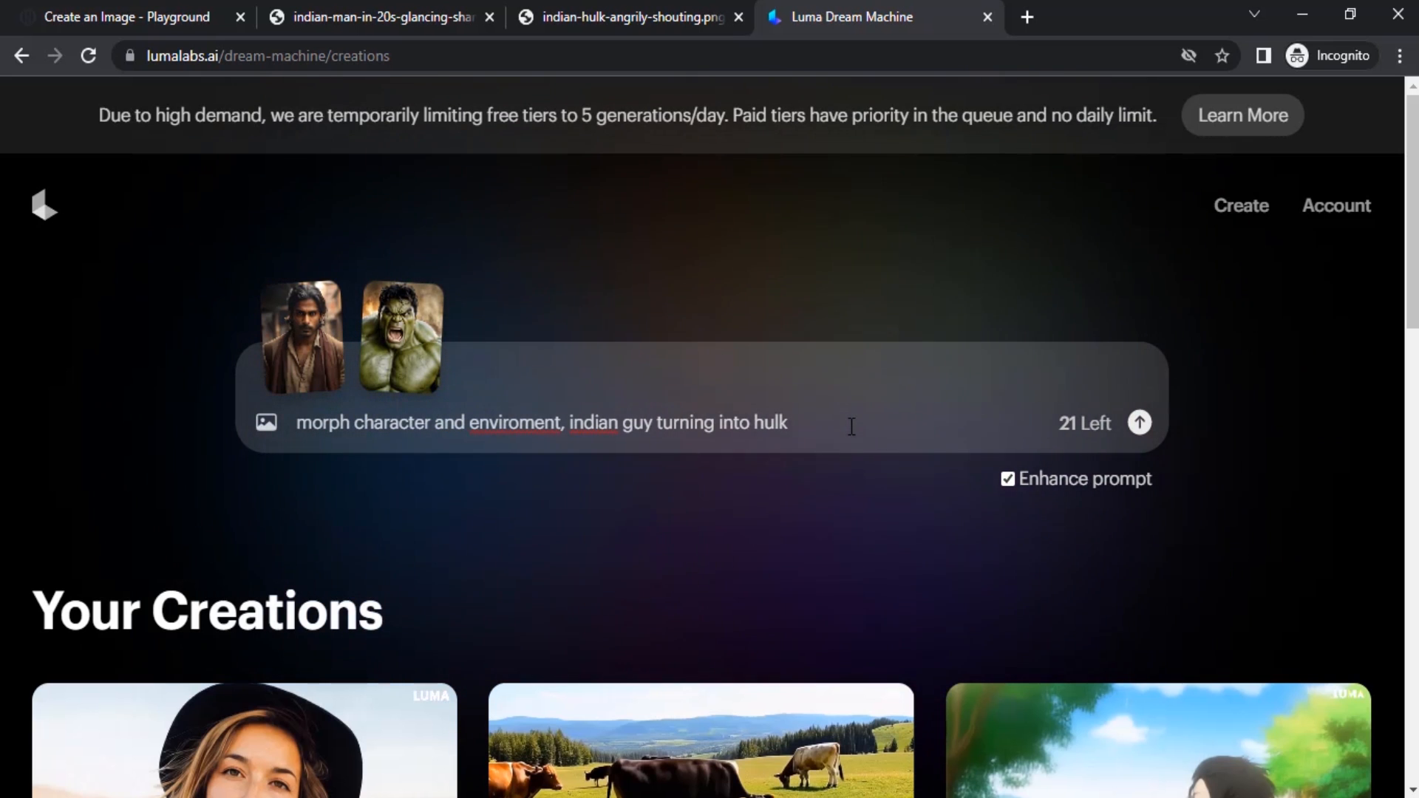
type(", static c")
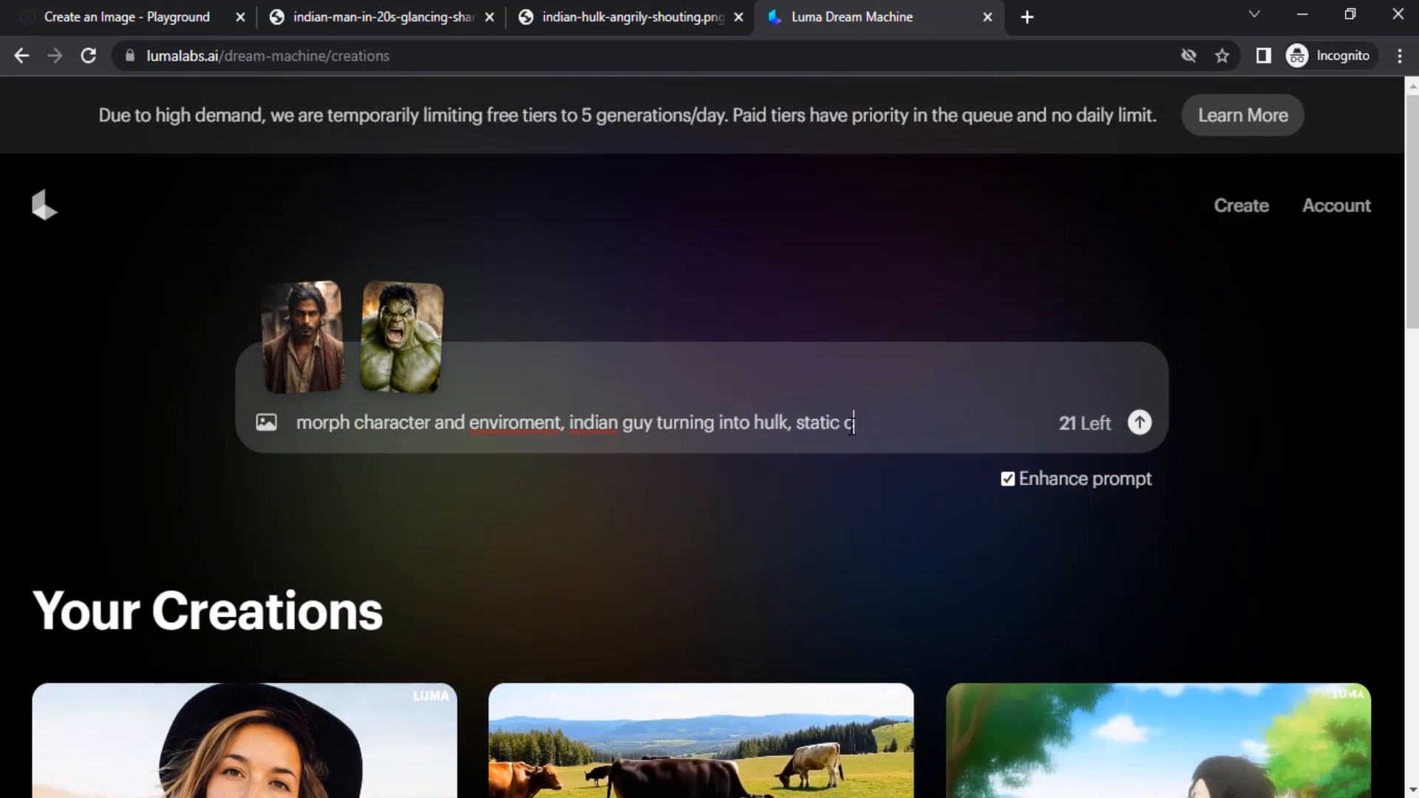
type("amera movement")
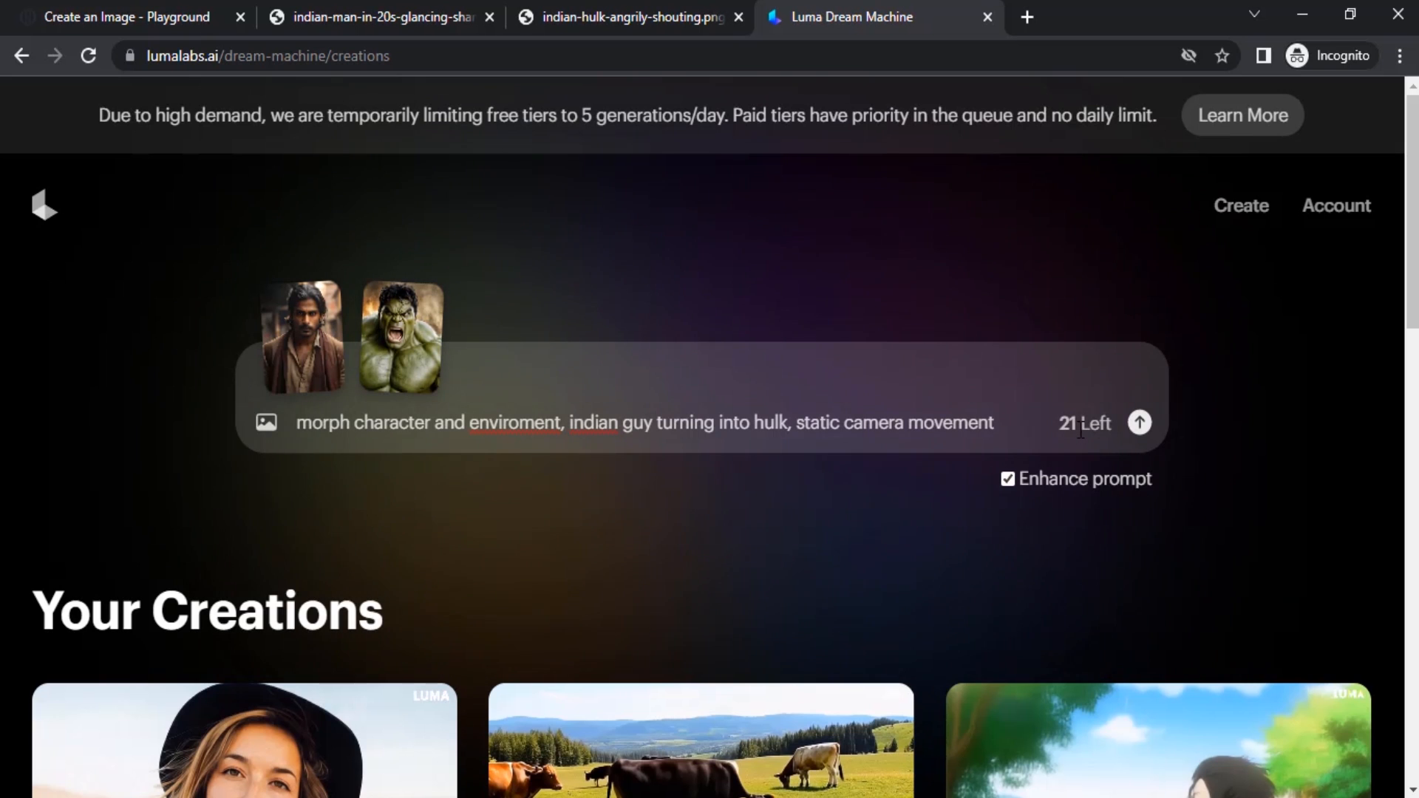
left_click(1141, 423)
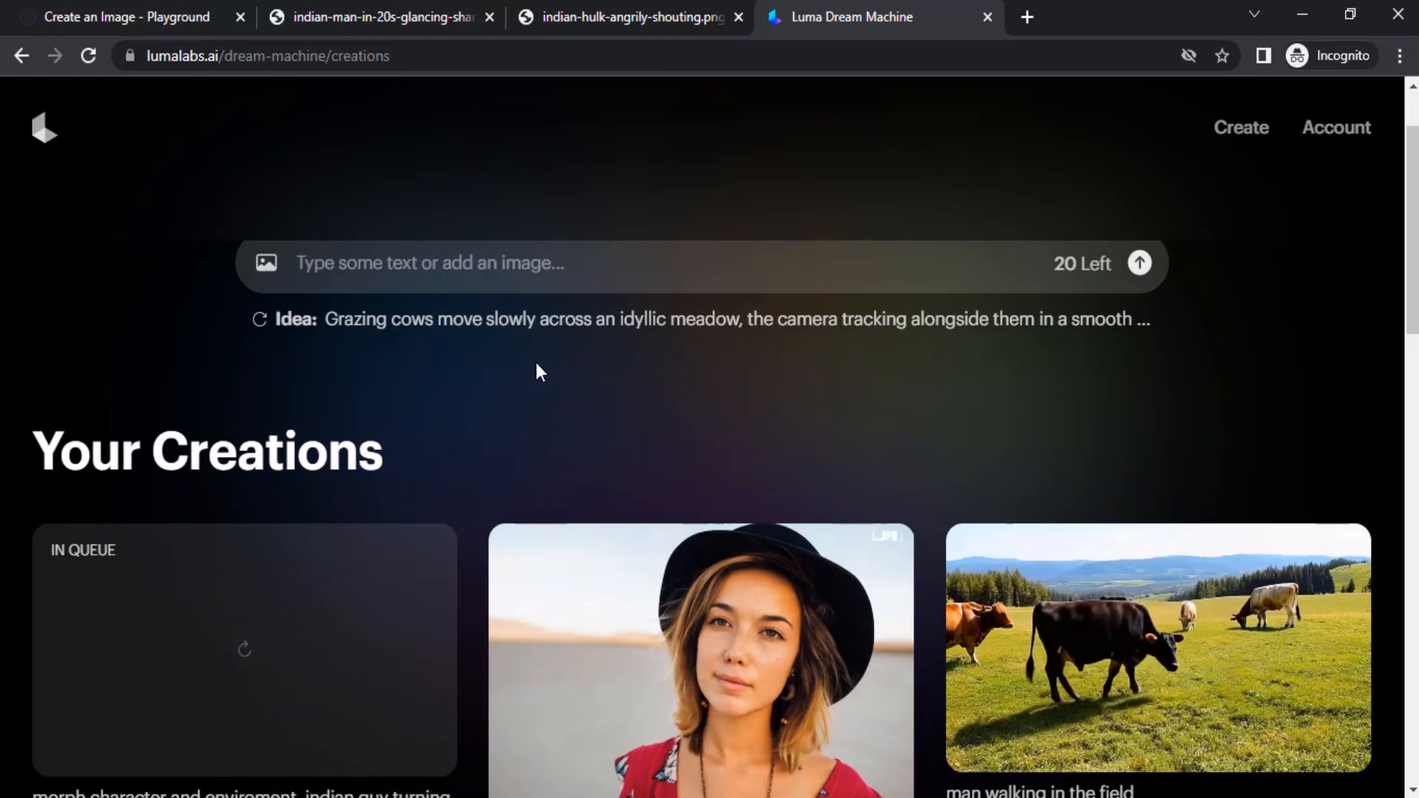
Switch to the Playground tab and browse the Filter styles, keeping Realism Engine selected.
left_click(109, 17)
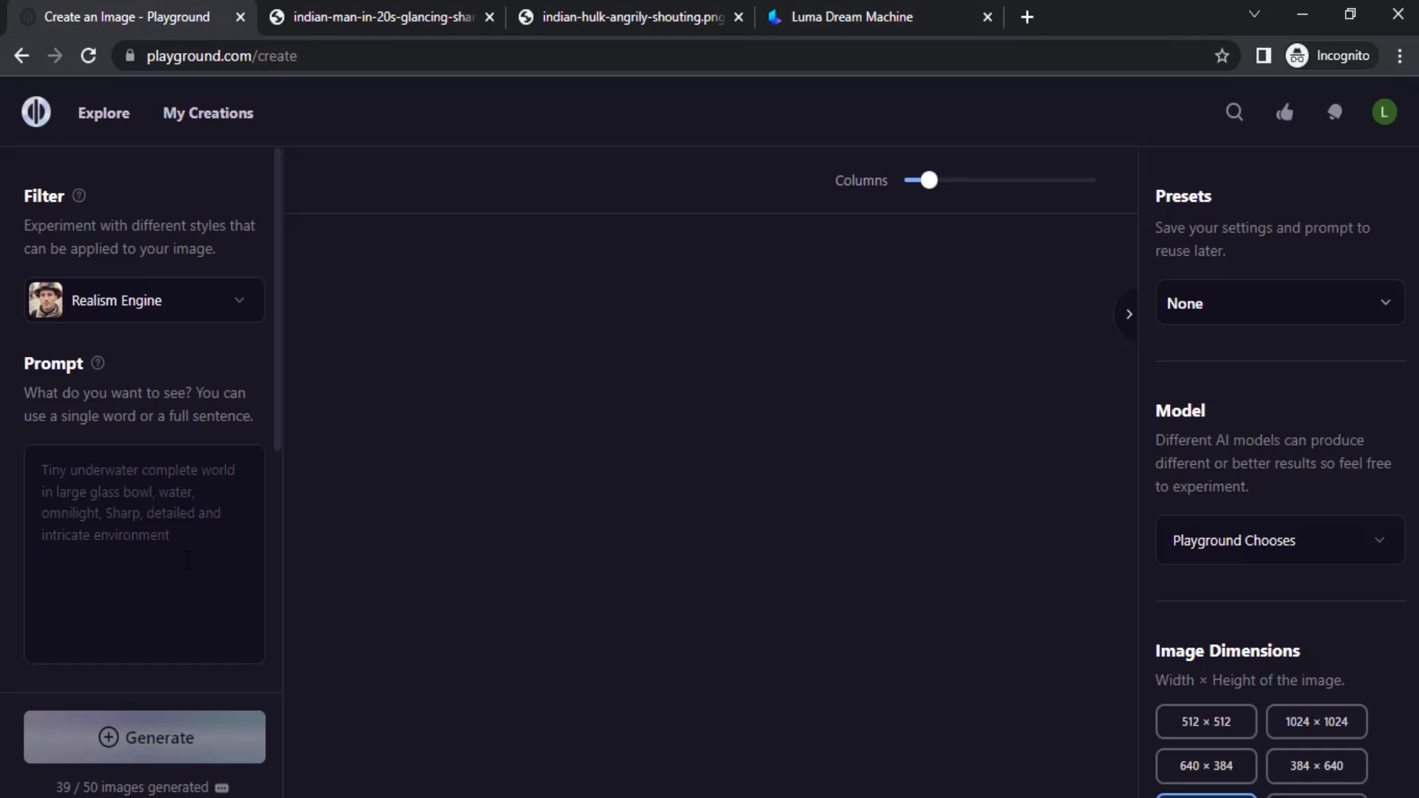
left_click(201, 309)
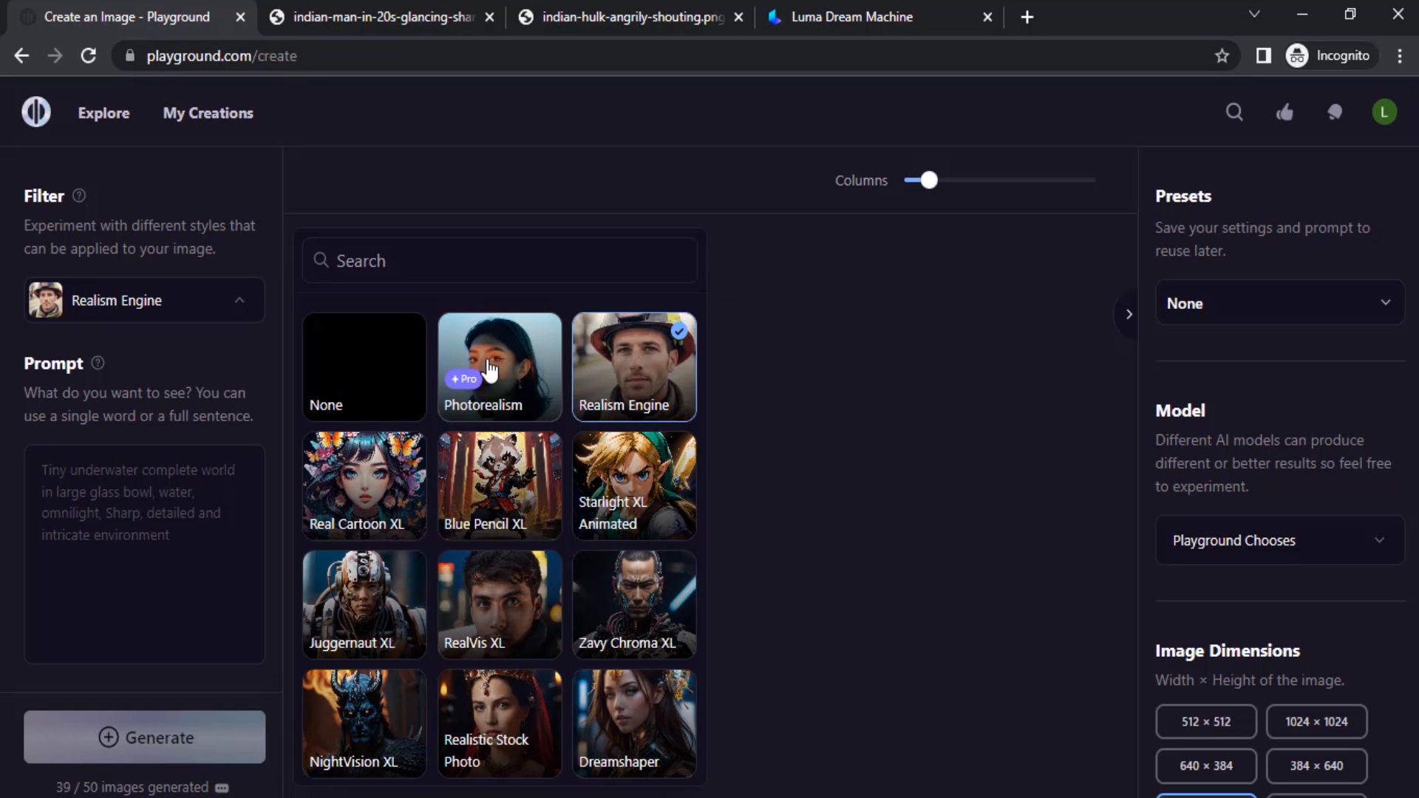
scroll(529, 458, "down", 10)
scroll(532, 463, "up", 10)
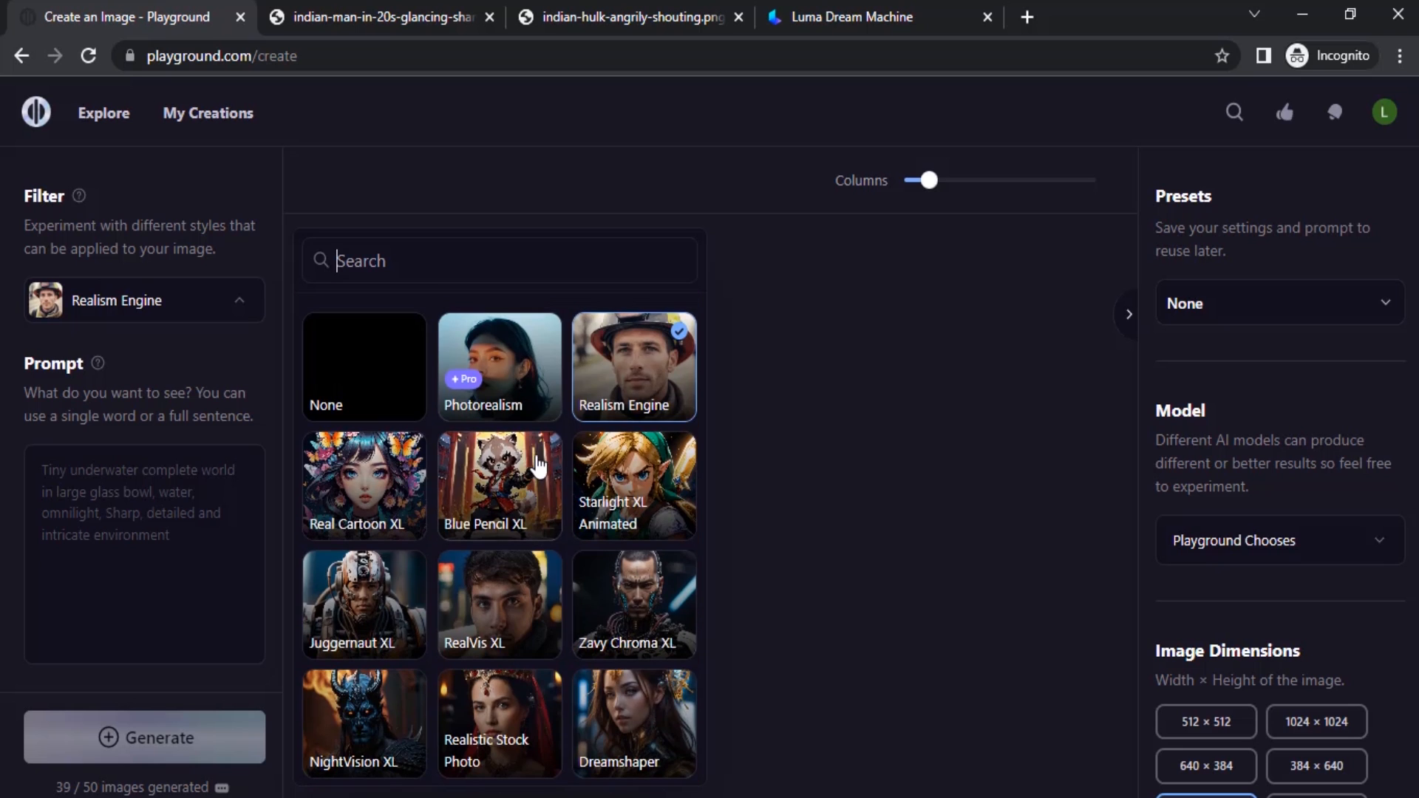
left_click(640, 373)
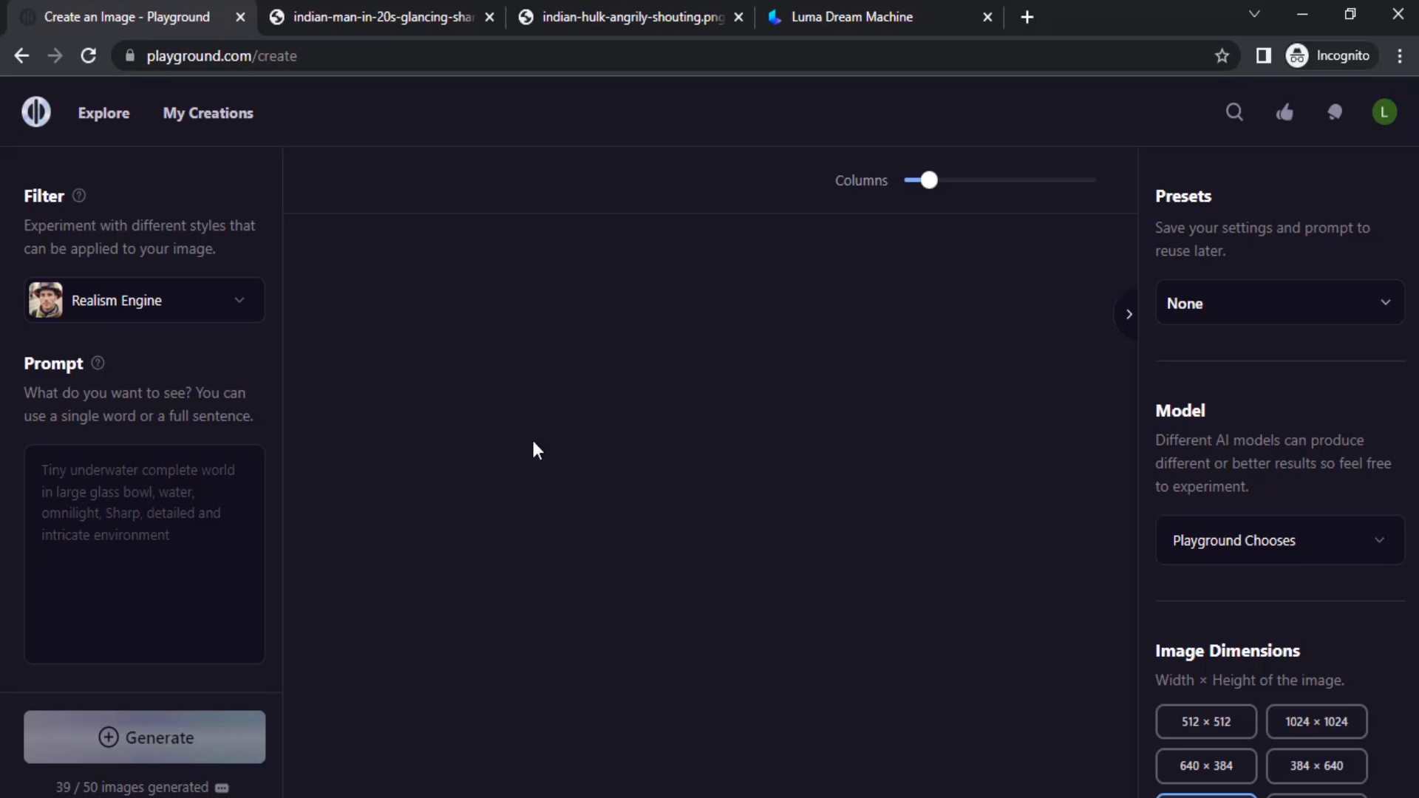
Generate an image from the prompt "summer time" with Expand Prompt turned on.
left_click(132, 508)
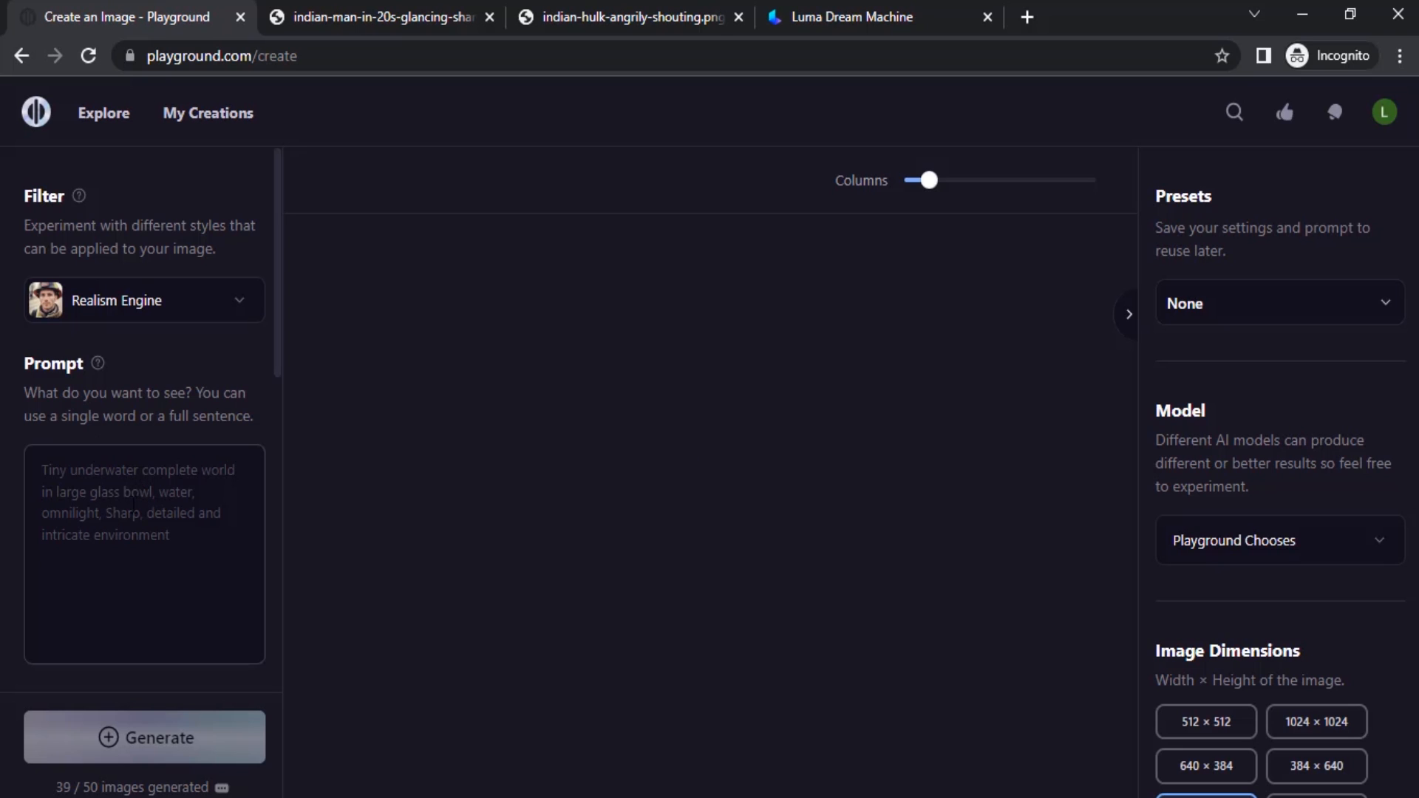
type("summer tim")
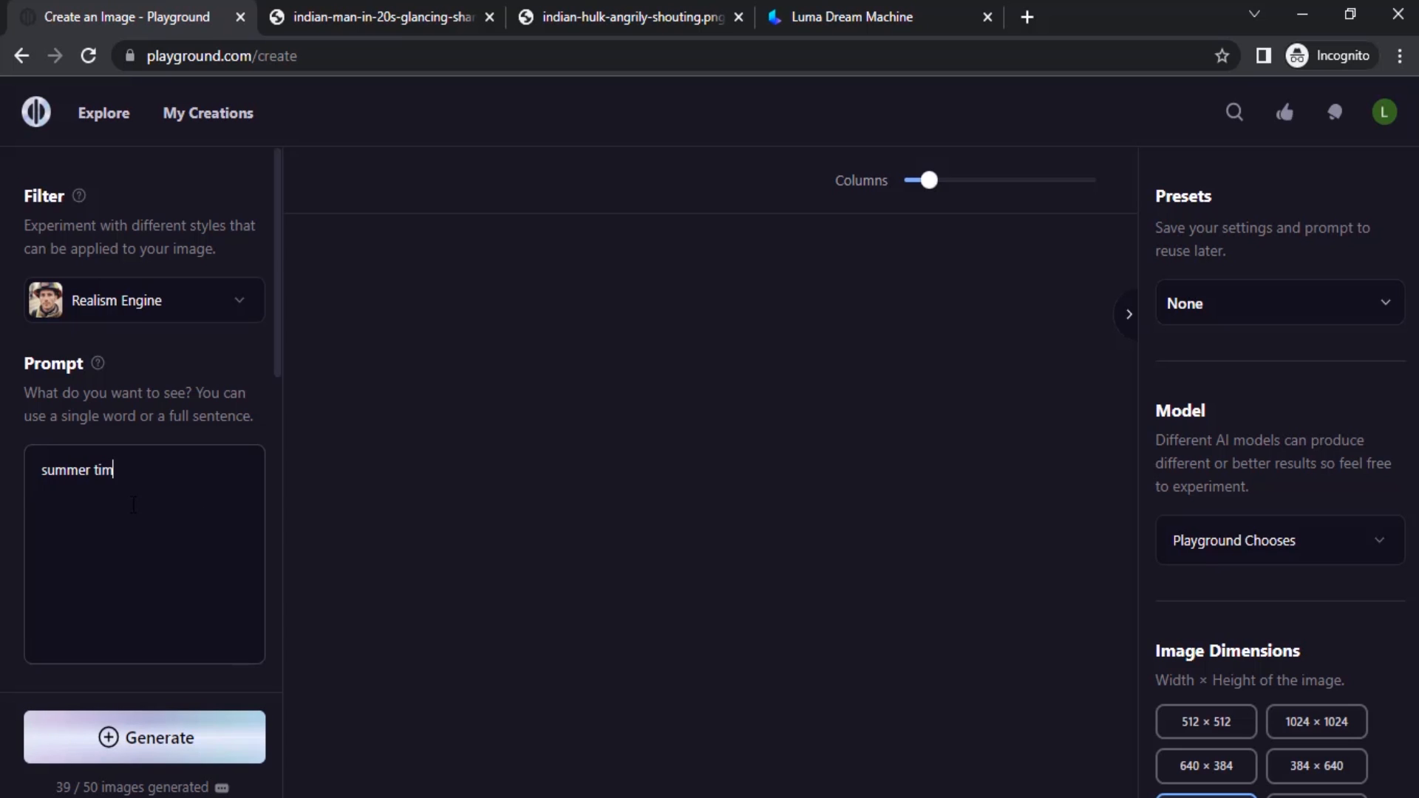
scroll(134, 505, "down", 4)
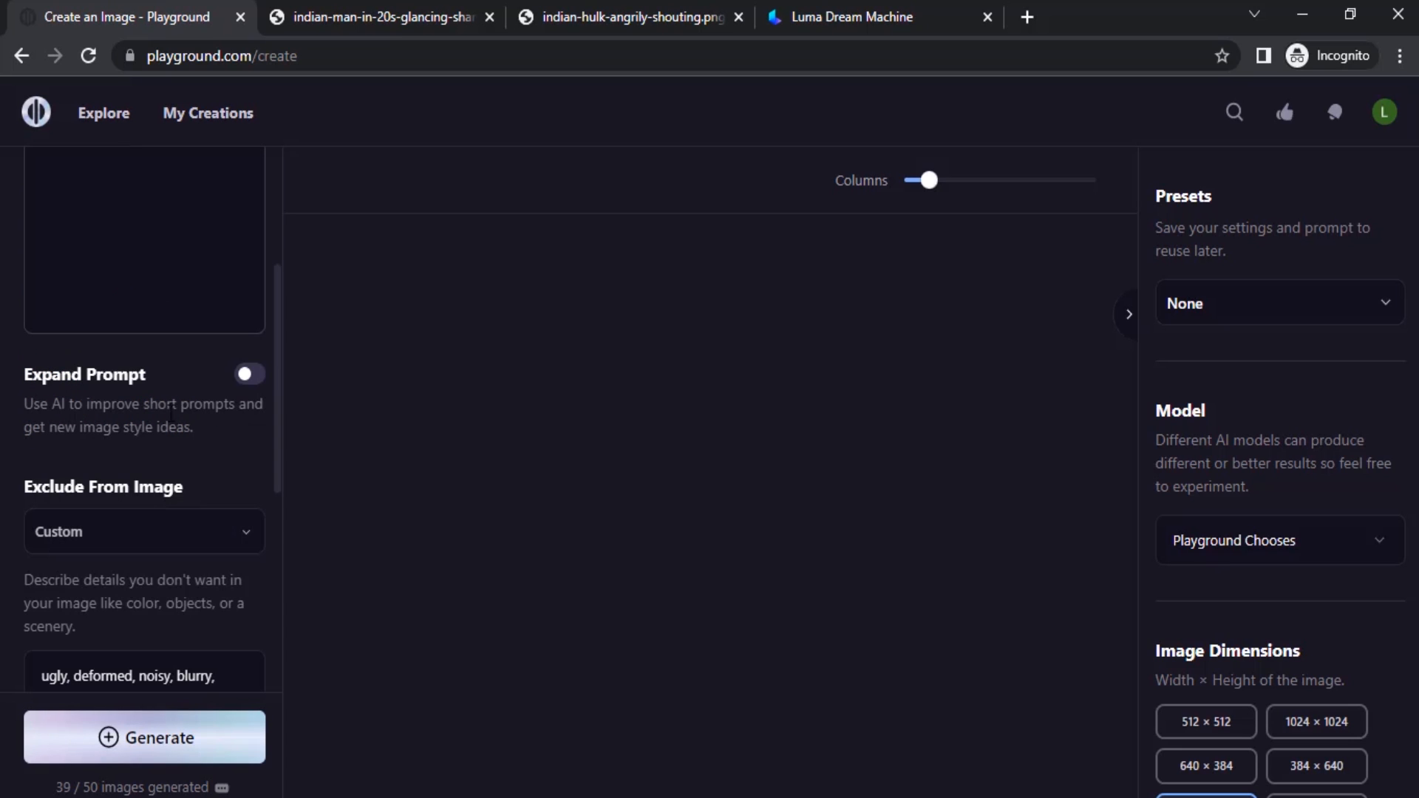
left_click(260, 381)
scroll(149, 665, "up", 3)
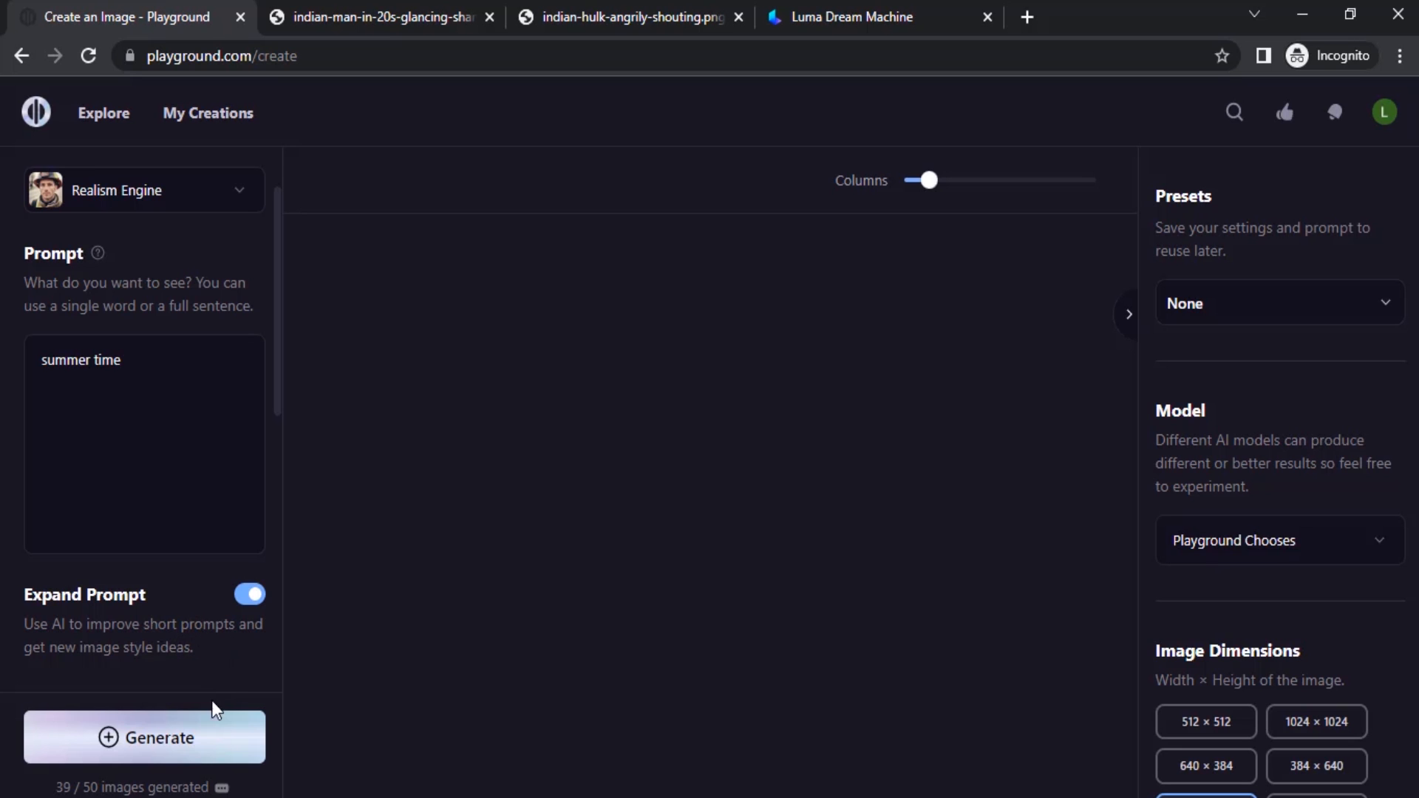
left_click(191, 741)
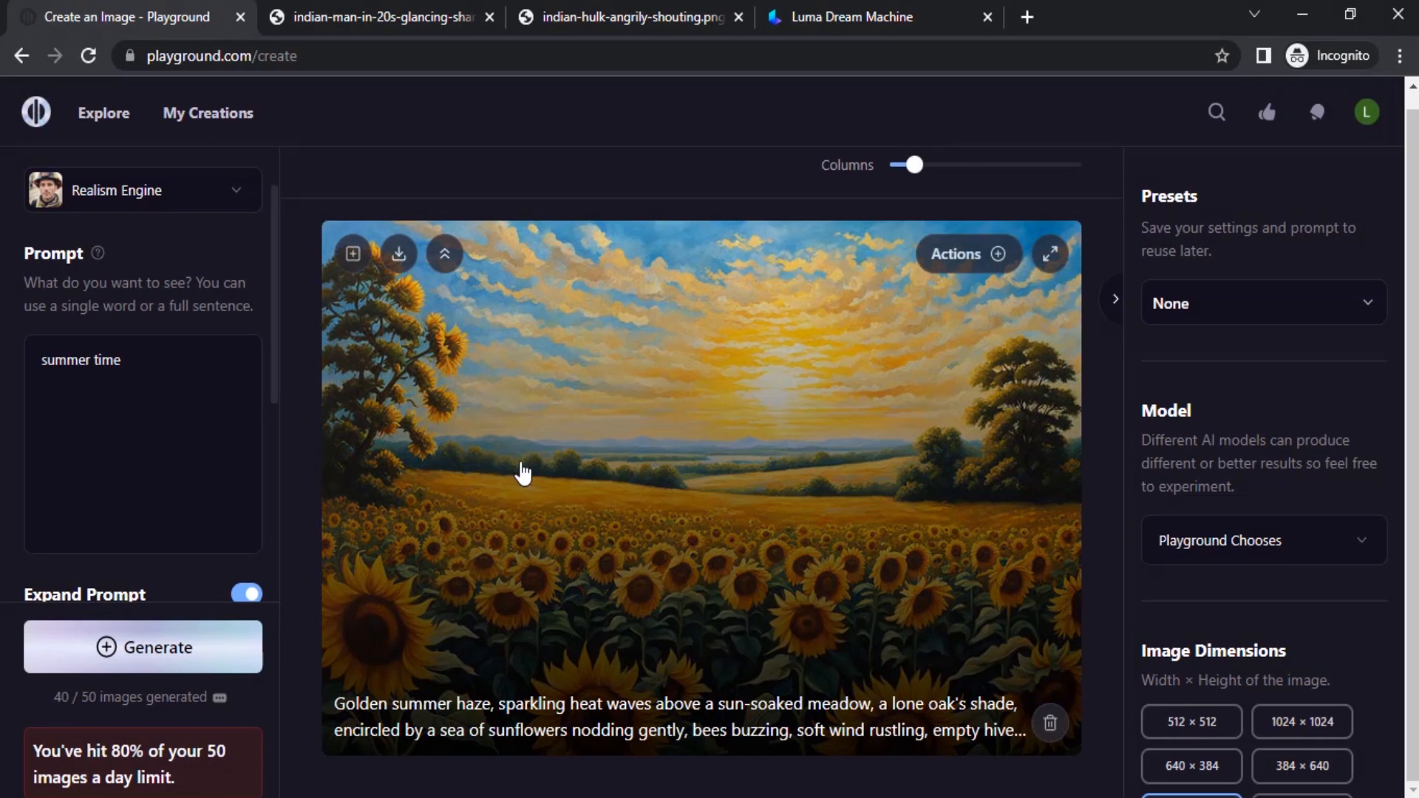
Switch the filter to Realistic Stock Photo and generate a new image from the "summer time" prompt.
scroll(197, 494, "down", 1)
scroll(194, 620, "down", 3)
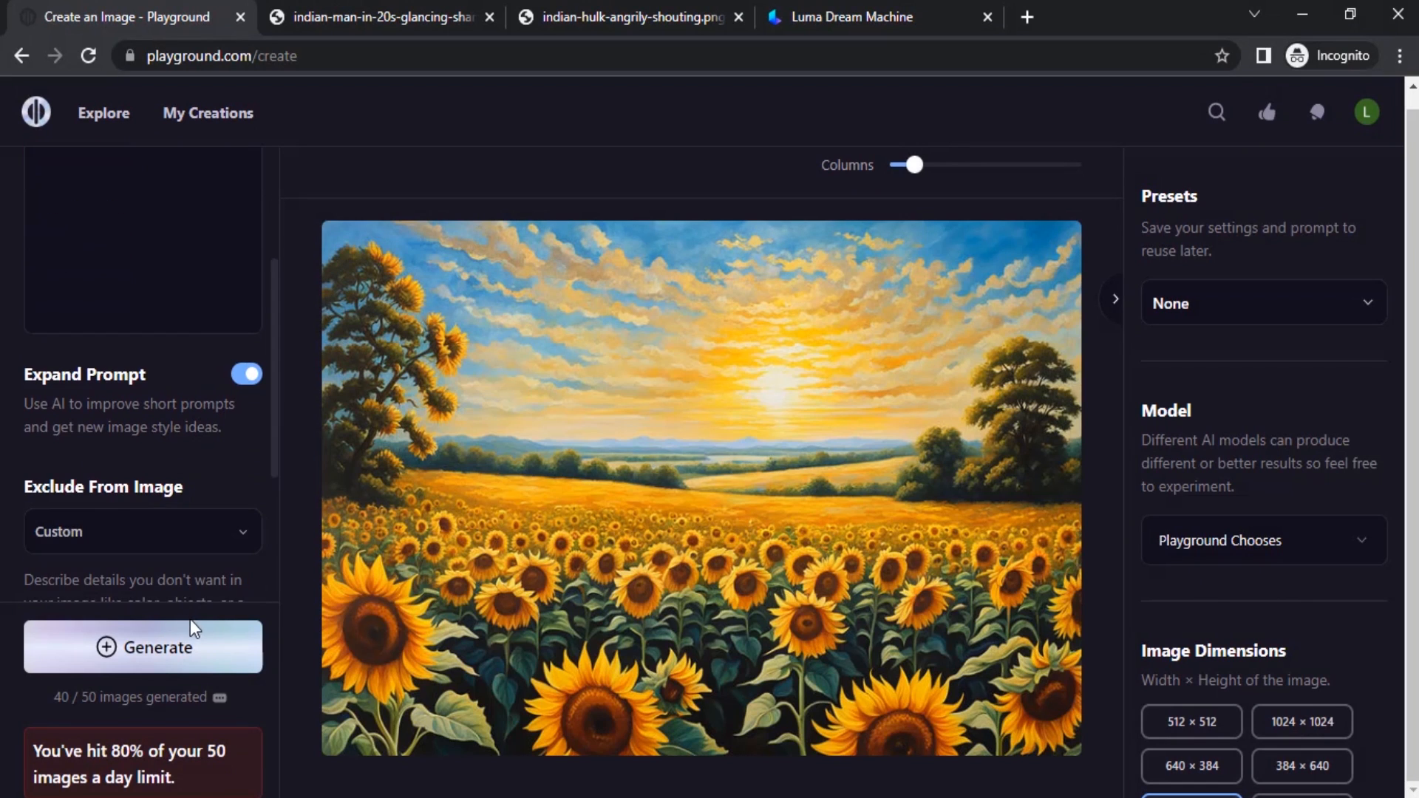
scroll(189, 627, "up", 5)
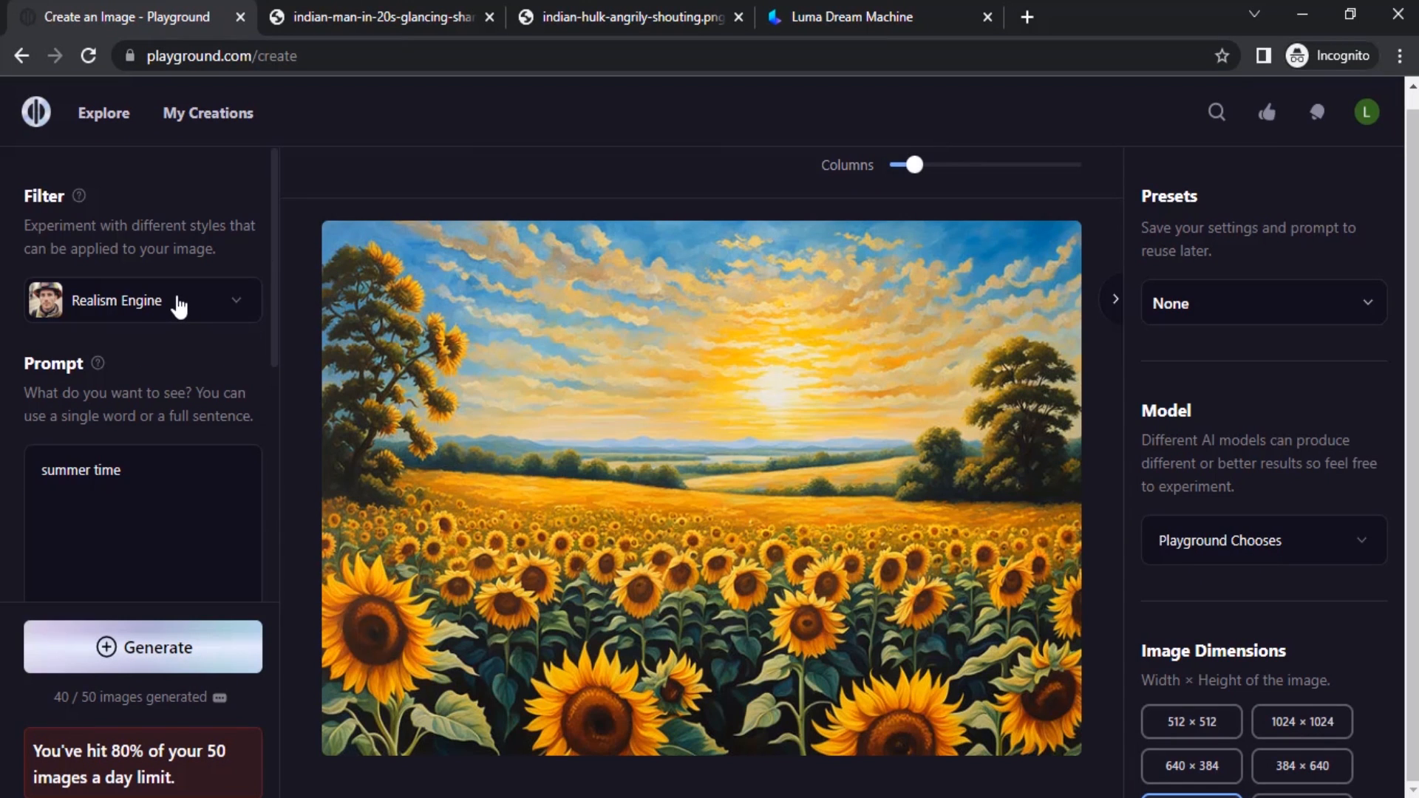
left_click(181, 304)
scroll(529, 571, "down", 7)
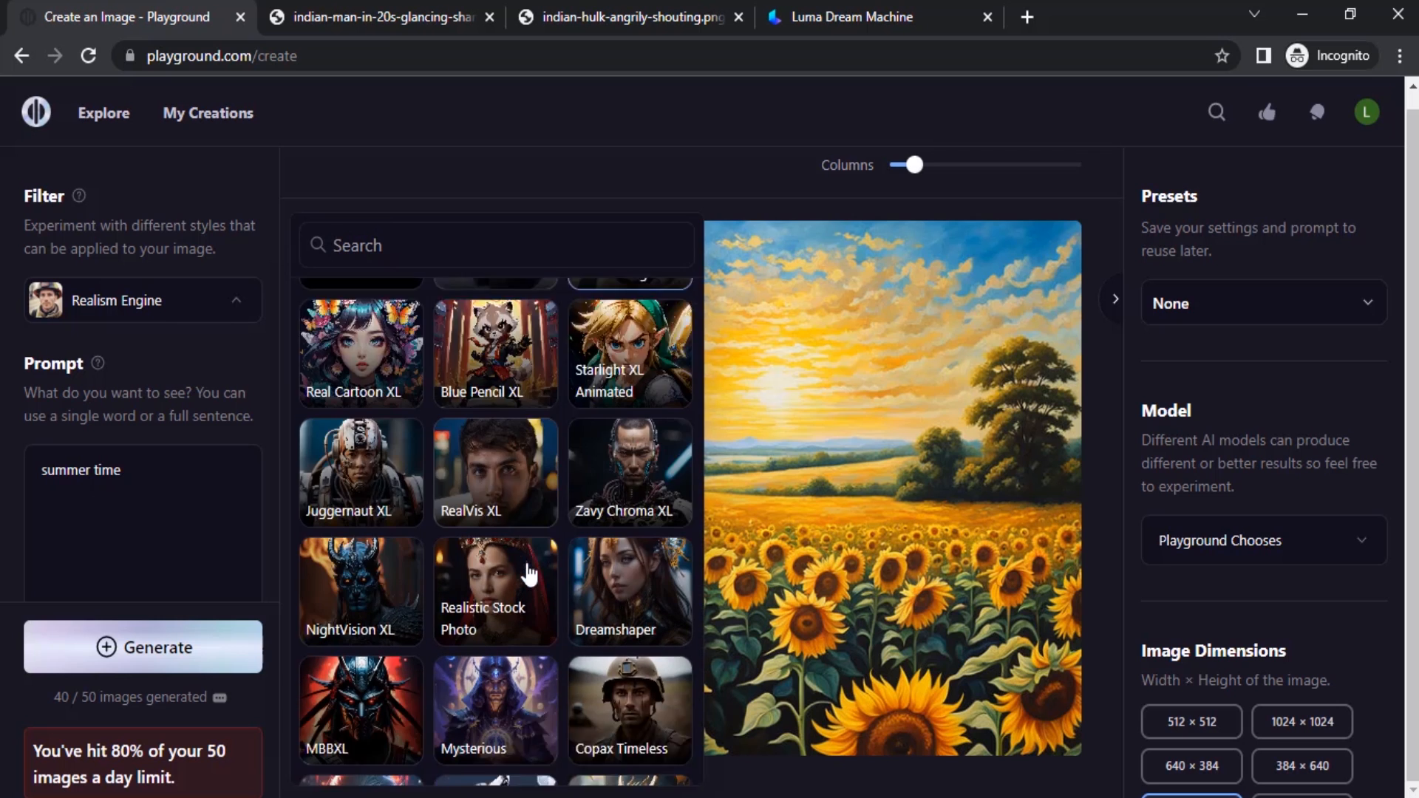
scroll(495, 555, "up", 6)
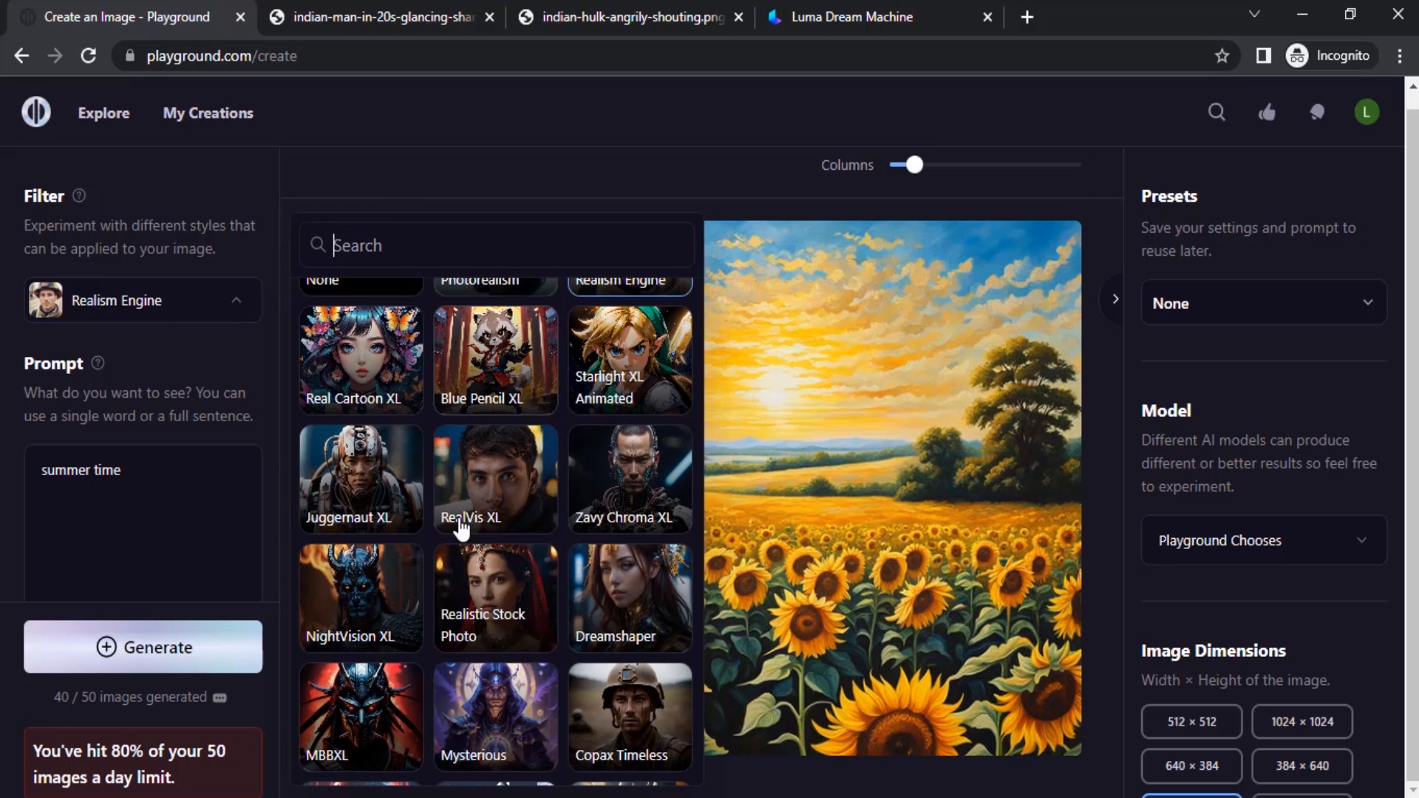
left_click(496, 596)
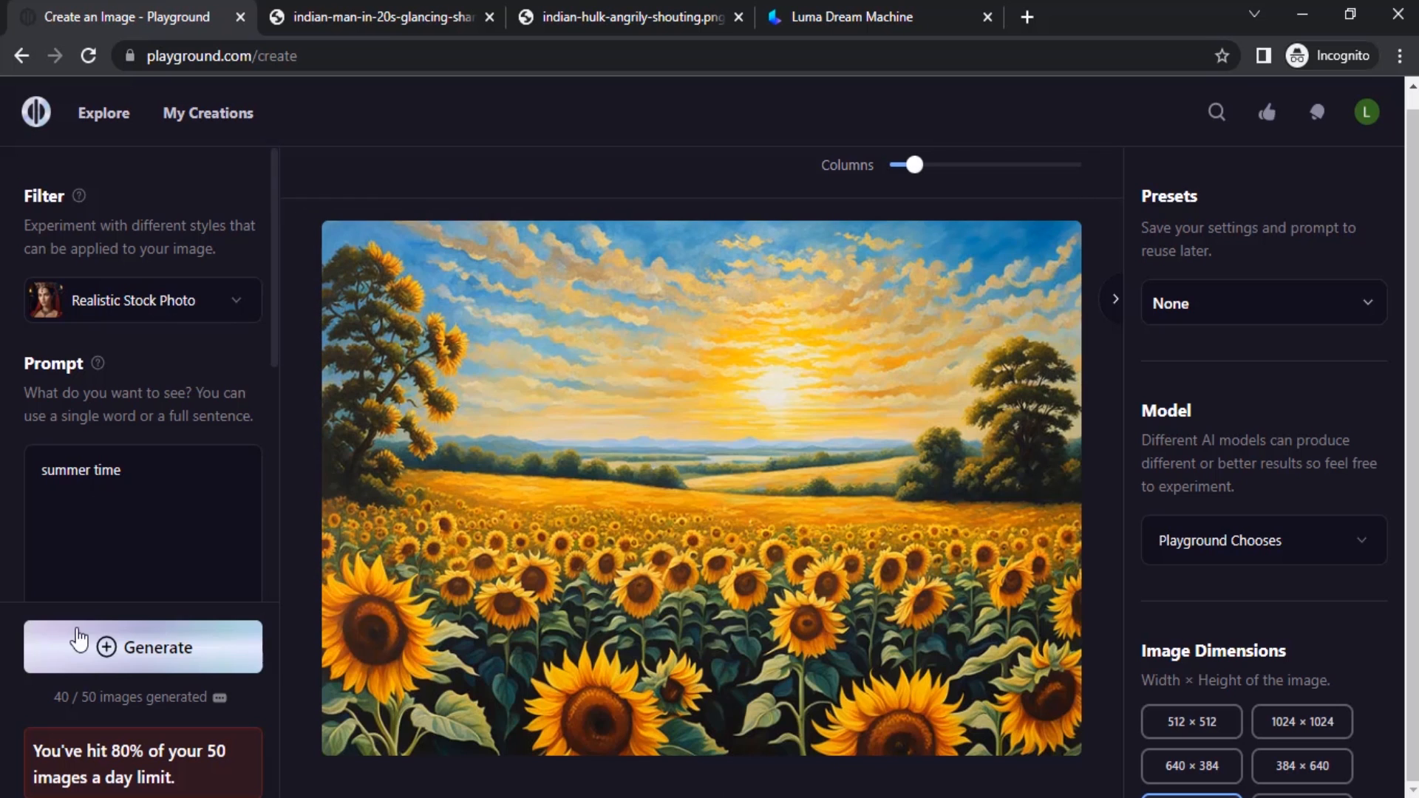
scroll(172, 649, "down", 3)
left_click(172, 649)
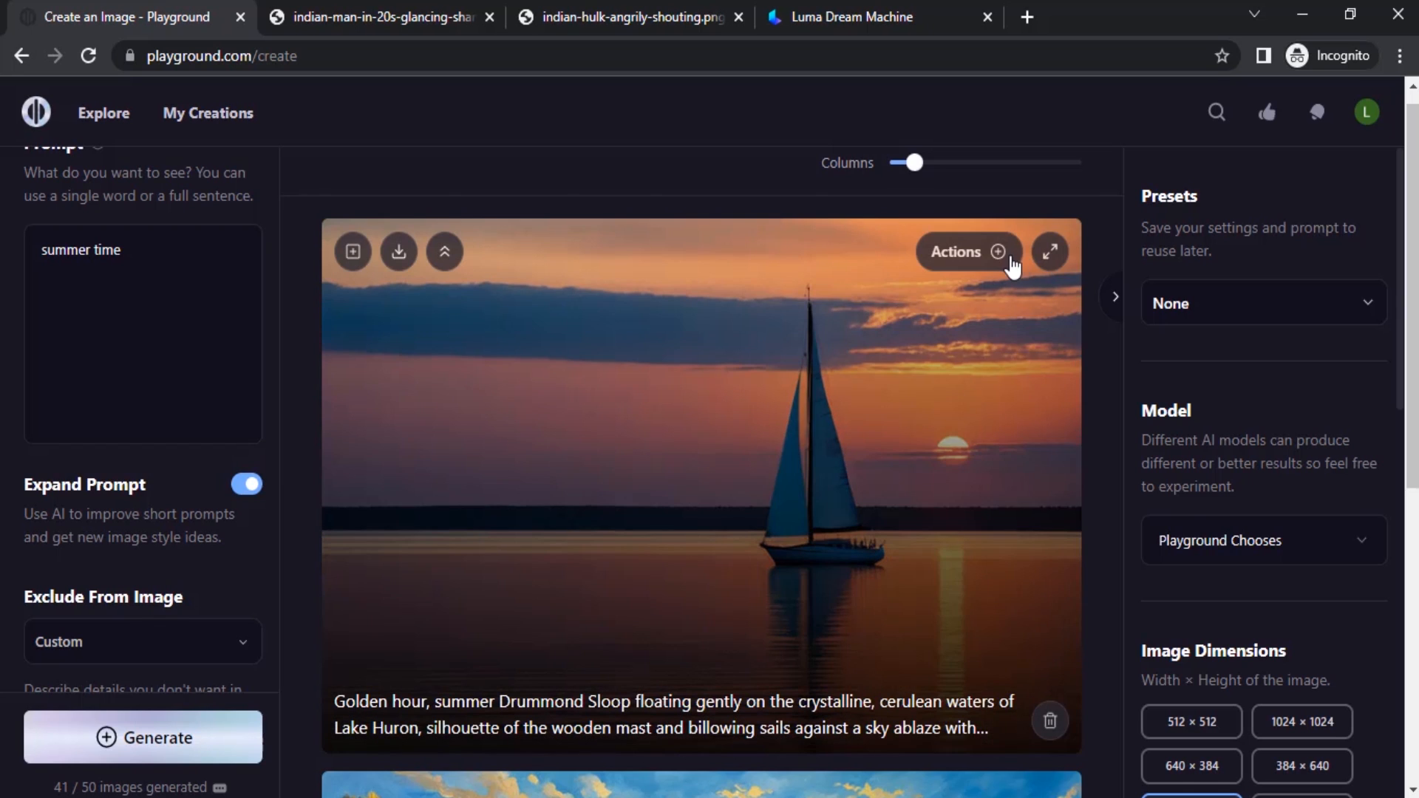
Upscale the sailboat sunset image 4x in Subtle mode, compare before and after, and download it.
left_click(1010, 261)
mouse_move(1060, 600)
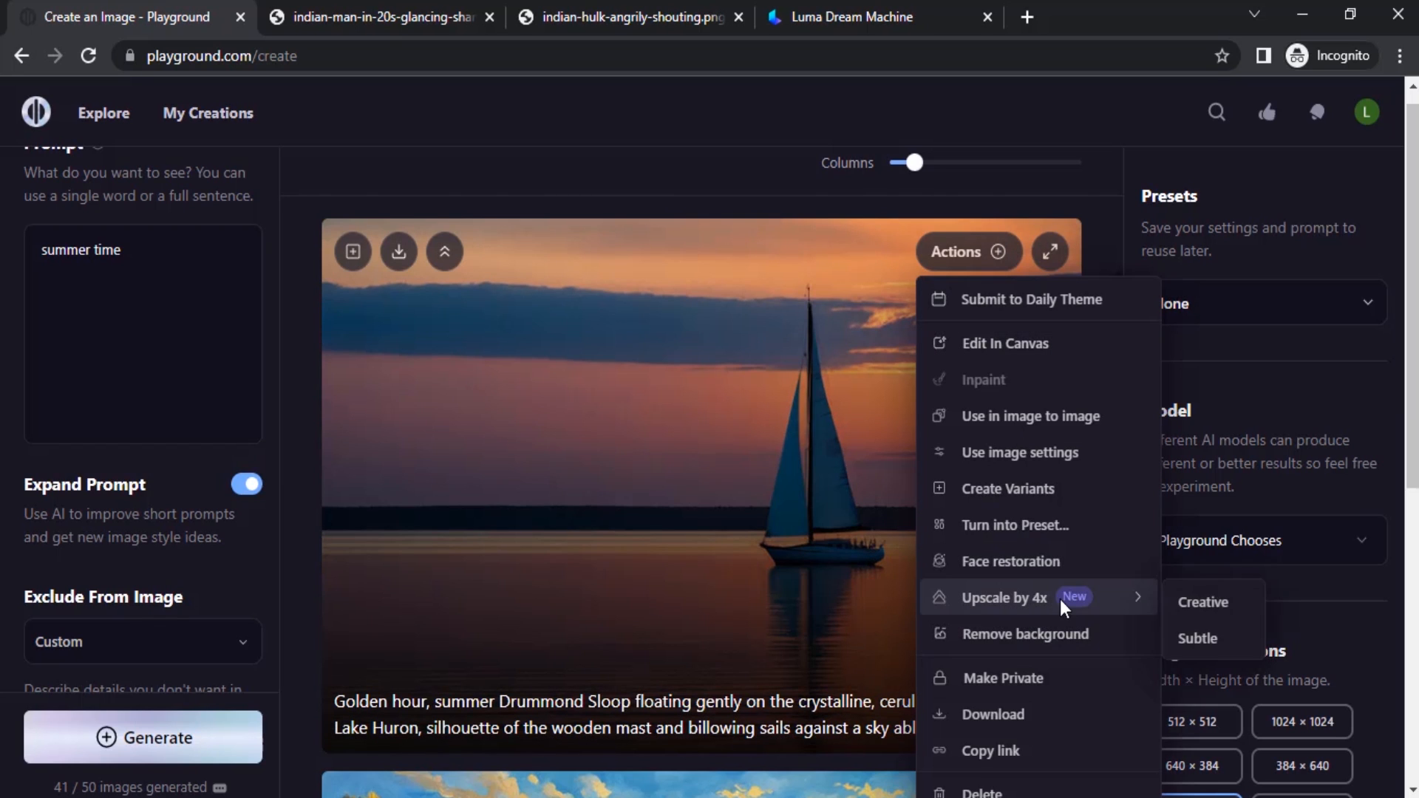
left_click(1208, 639)
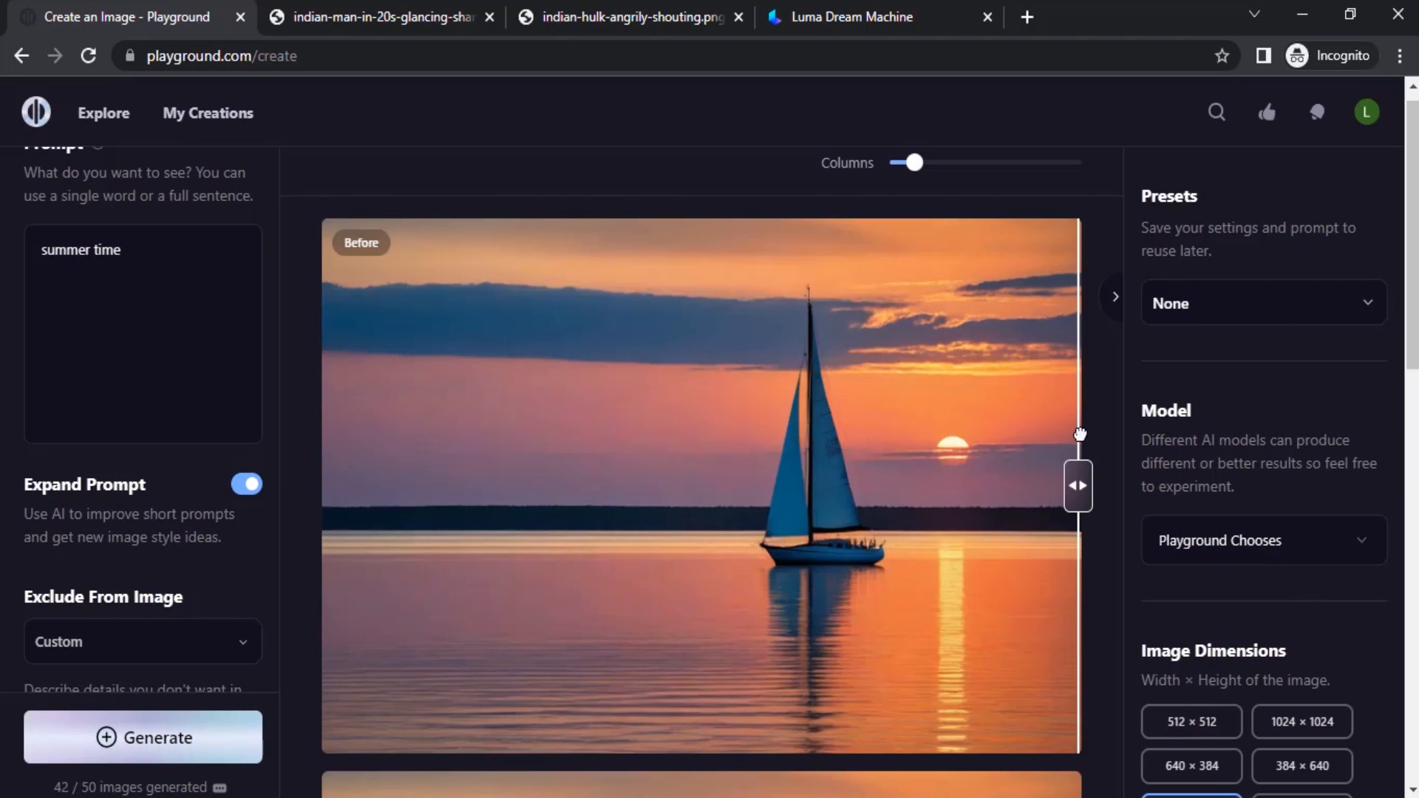
left_click_drag(1080, 434, 135, 445)
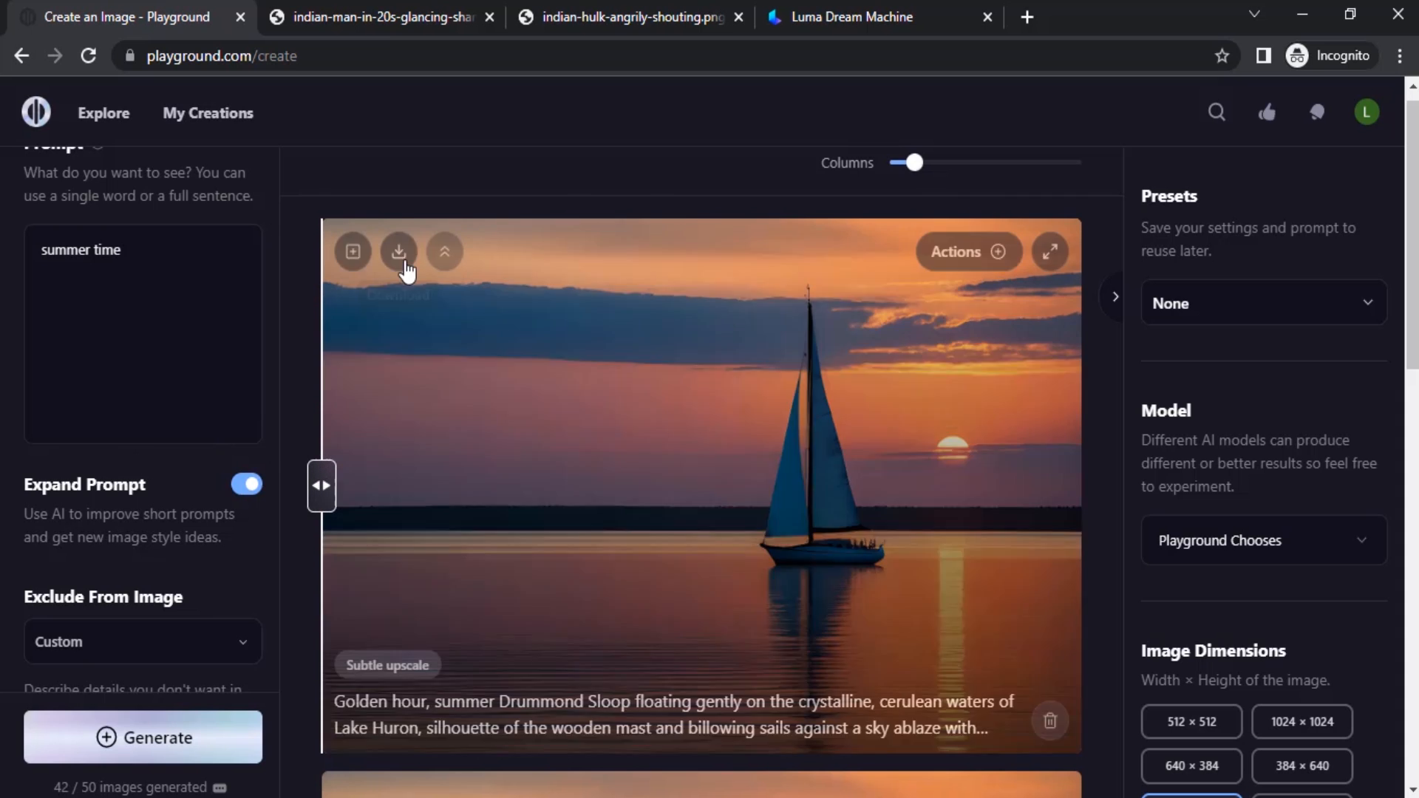
left_click(397, 258)
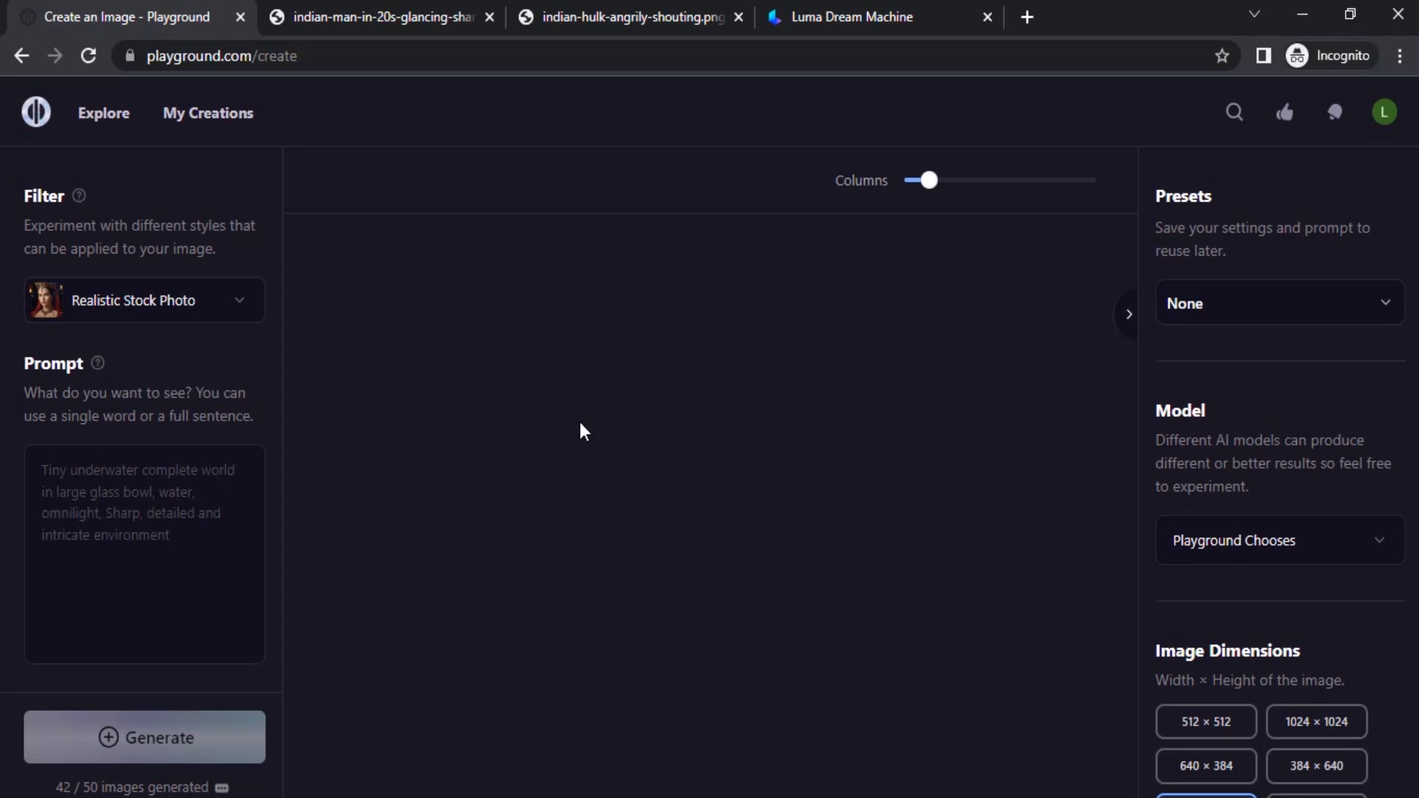
Change the prompt to "winter time" and add an Edge → Image control trait using the golden-hour sailboat image.
left_click(85, 470)
type("winter time")
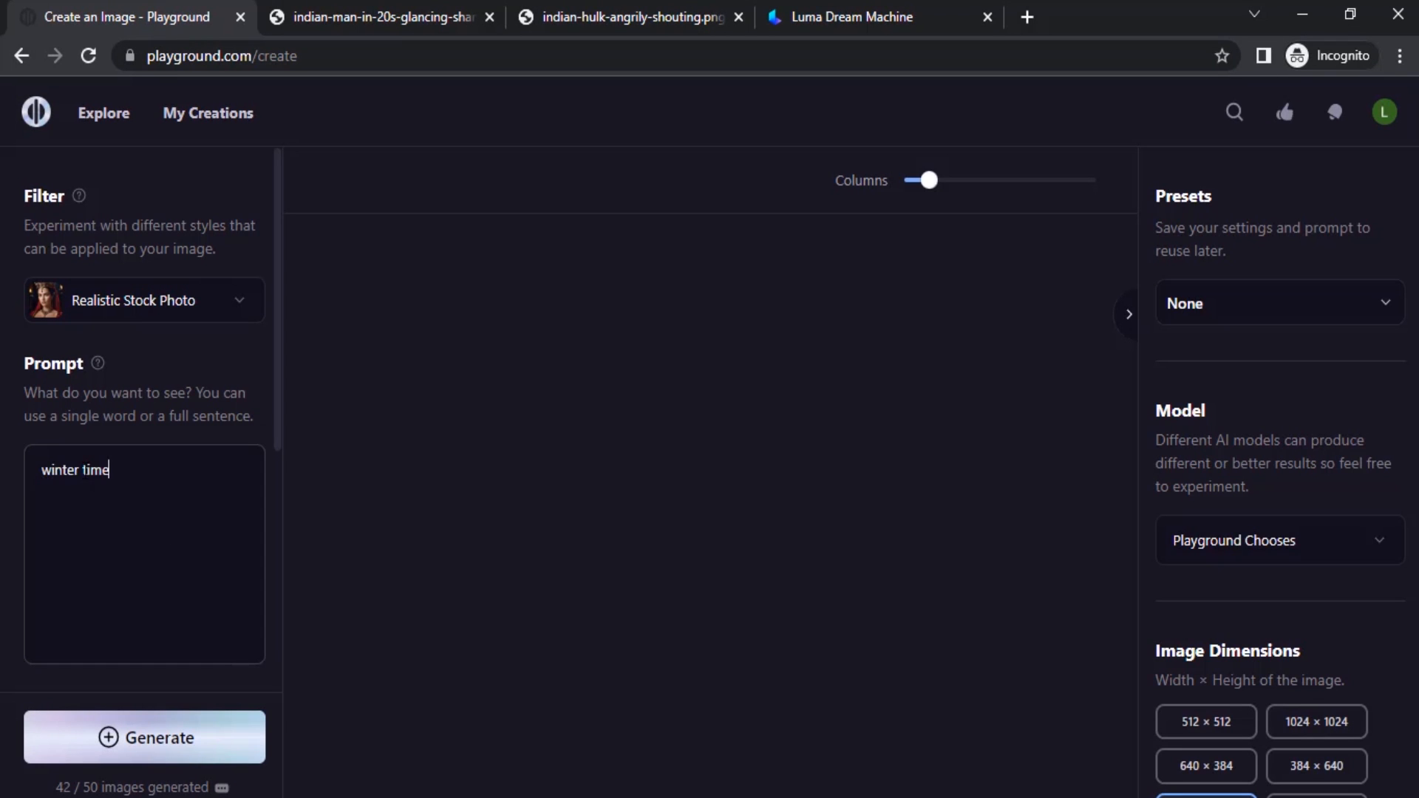
scroll(111, 491, "down", 4)
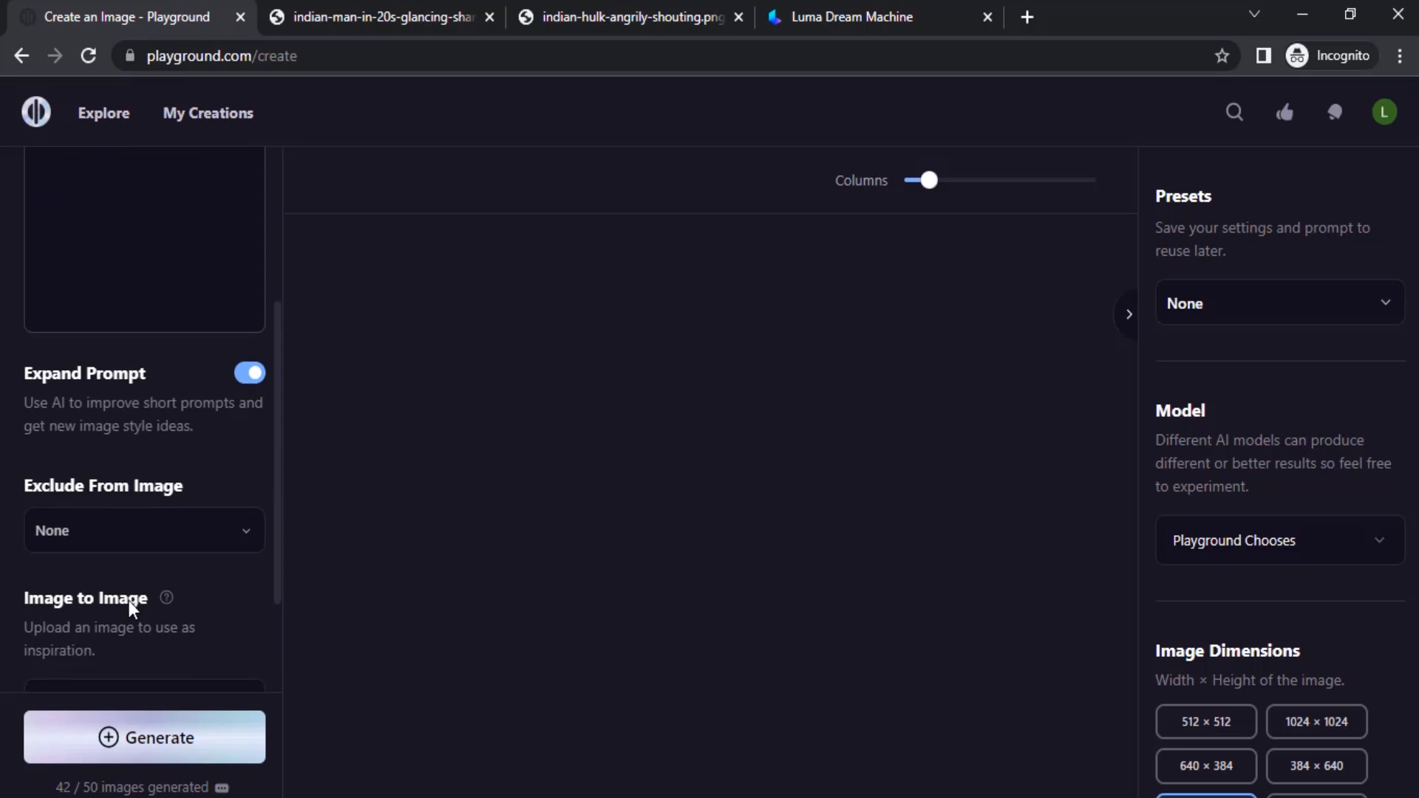
scroll(89, 601, "up", 4)
scroll(224, 449, "down", 6)
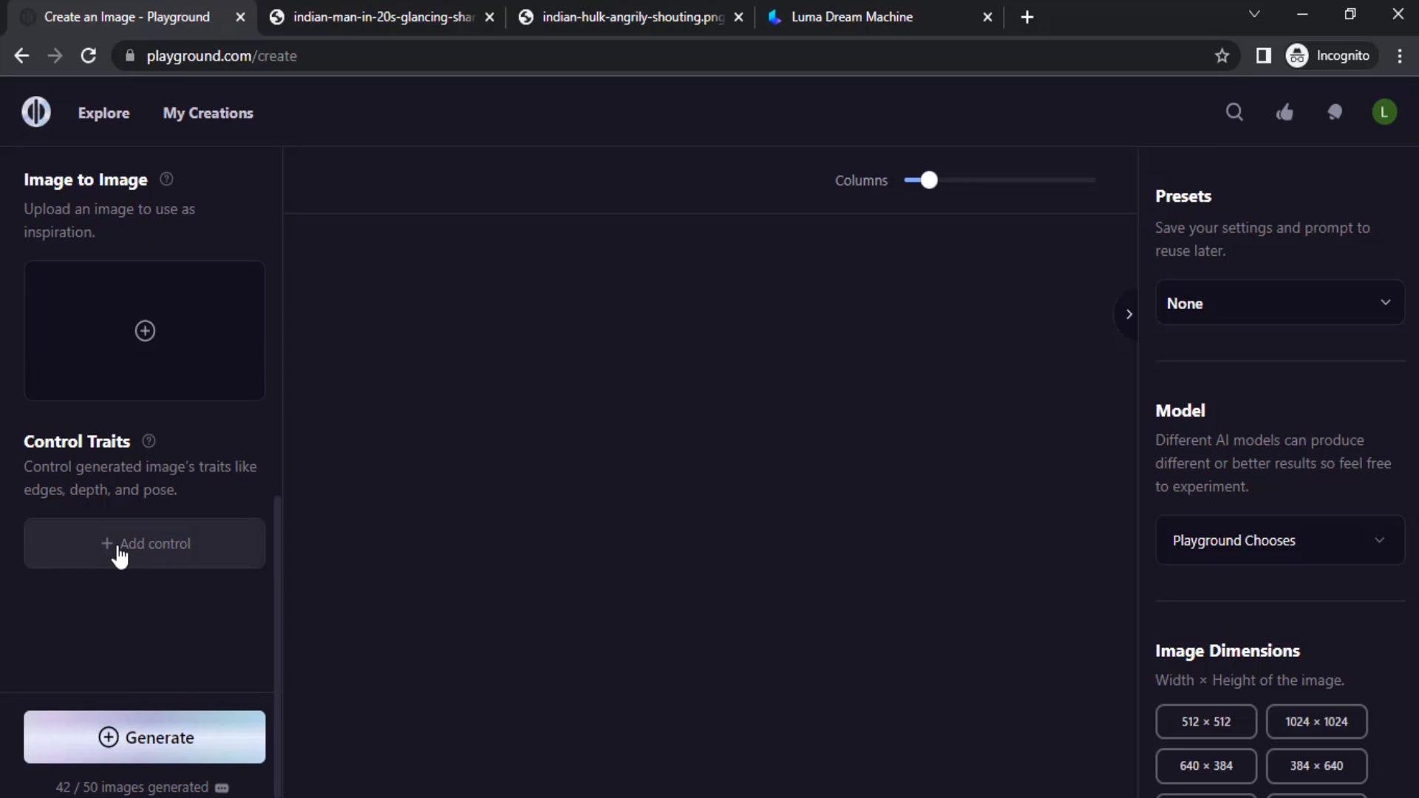
left_click(119, 549)
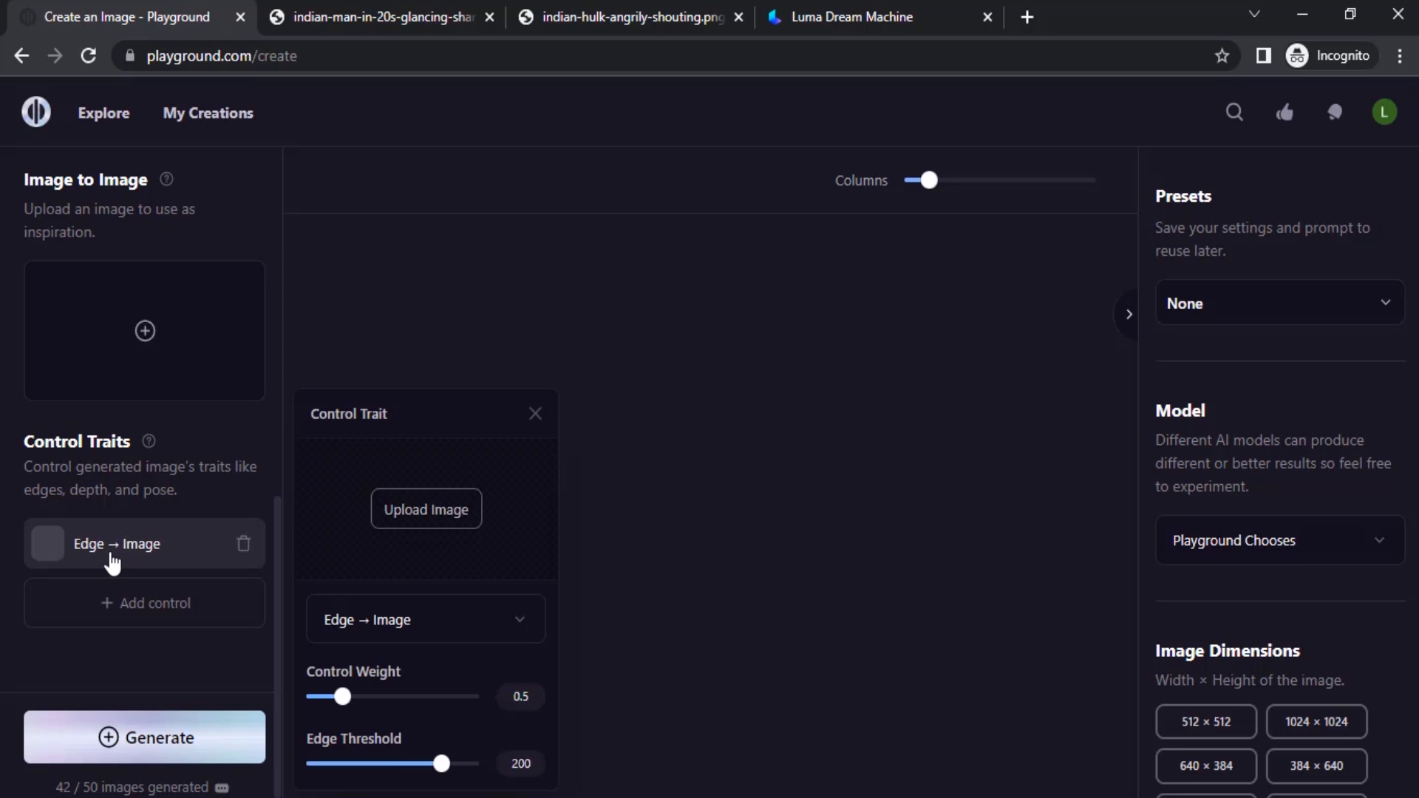
left_click(426, 515)
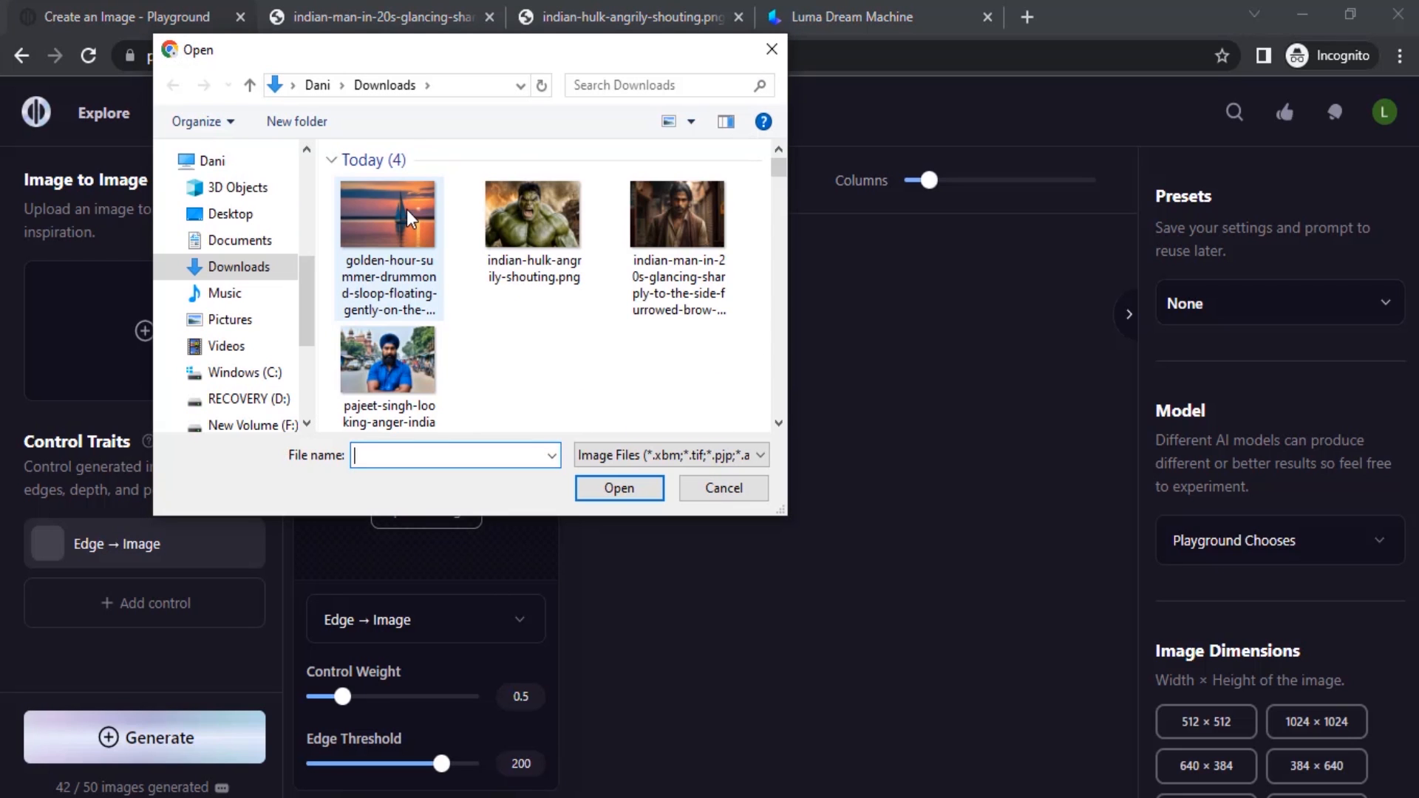
left_click(406, 210)
double_click(407, 211)
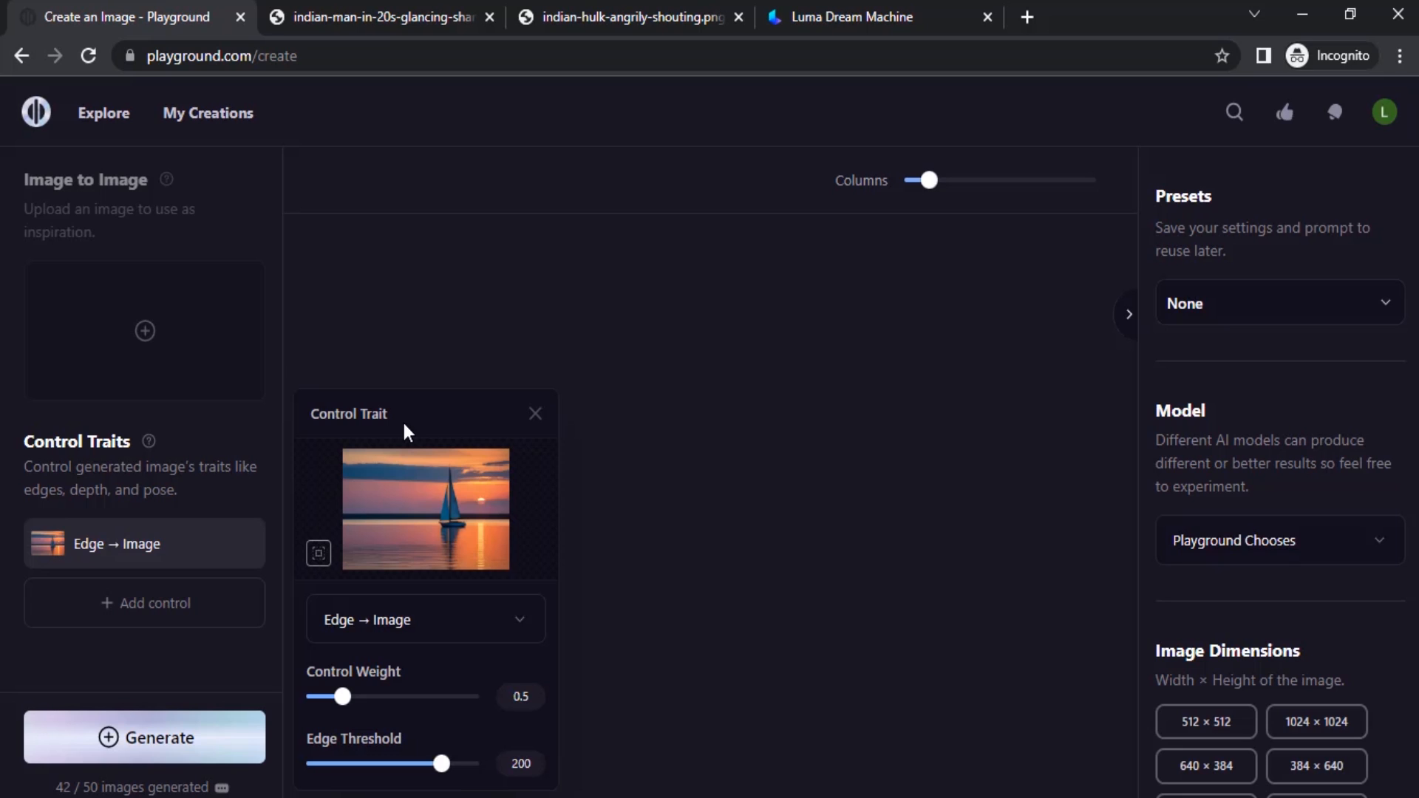
mouse_move(393, 501)
left_click(212, 502)
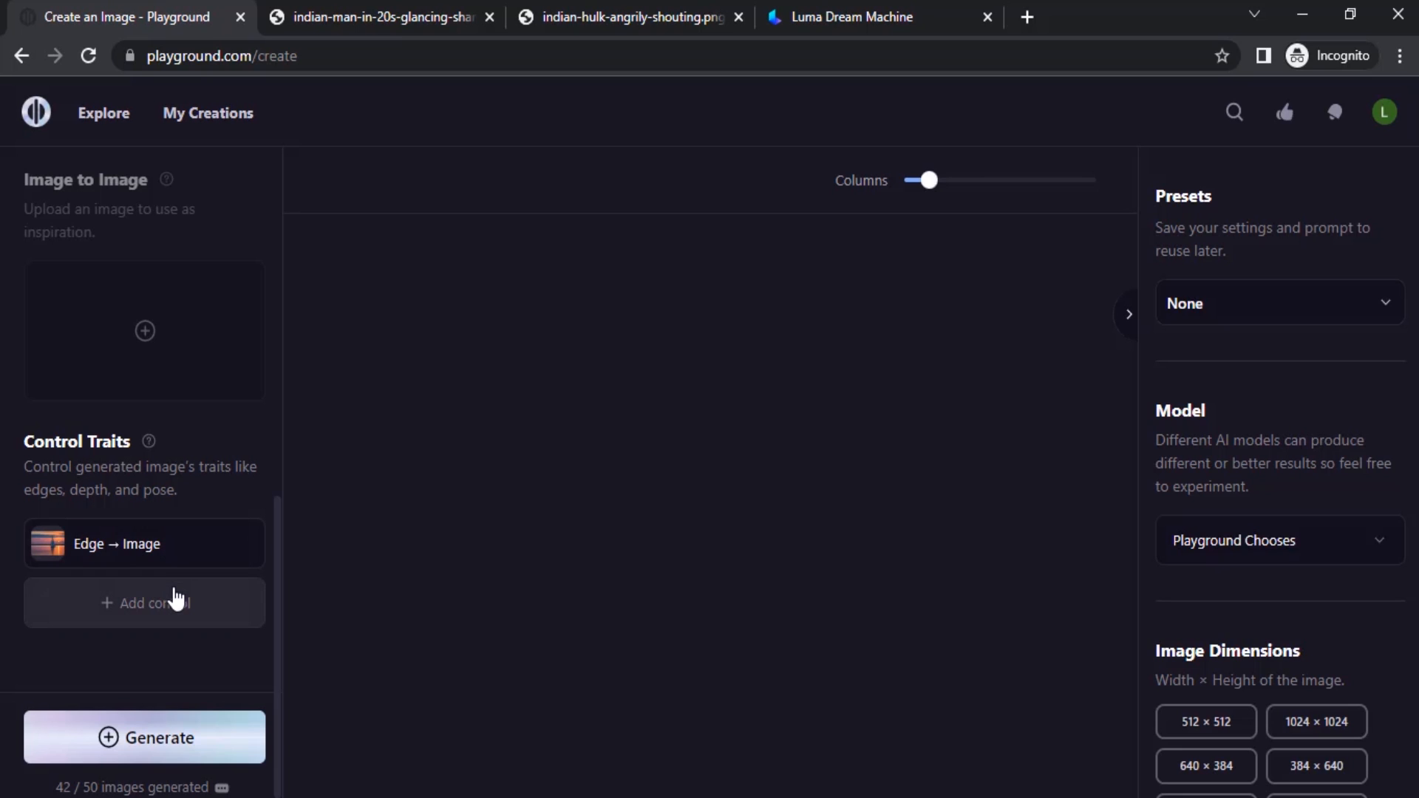
Generate the winter image with the edge control trait applied.
scroll(152, 554, "up", 9)
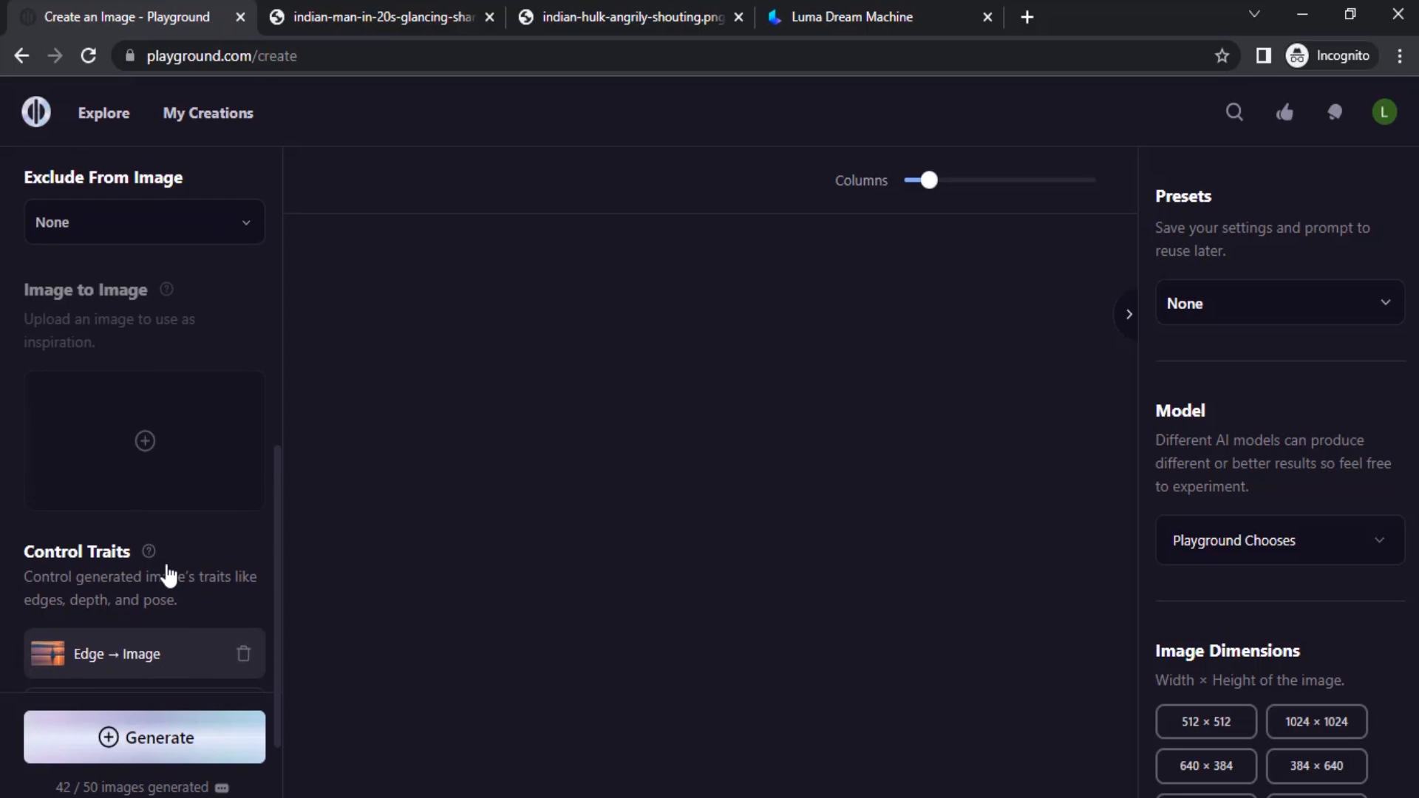
scroll(161, 542, "down", 5)
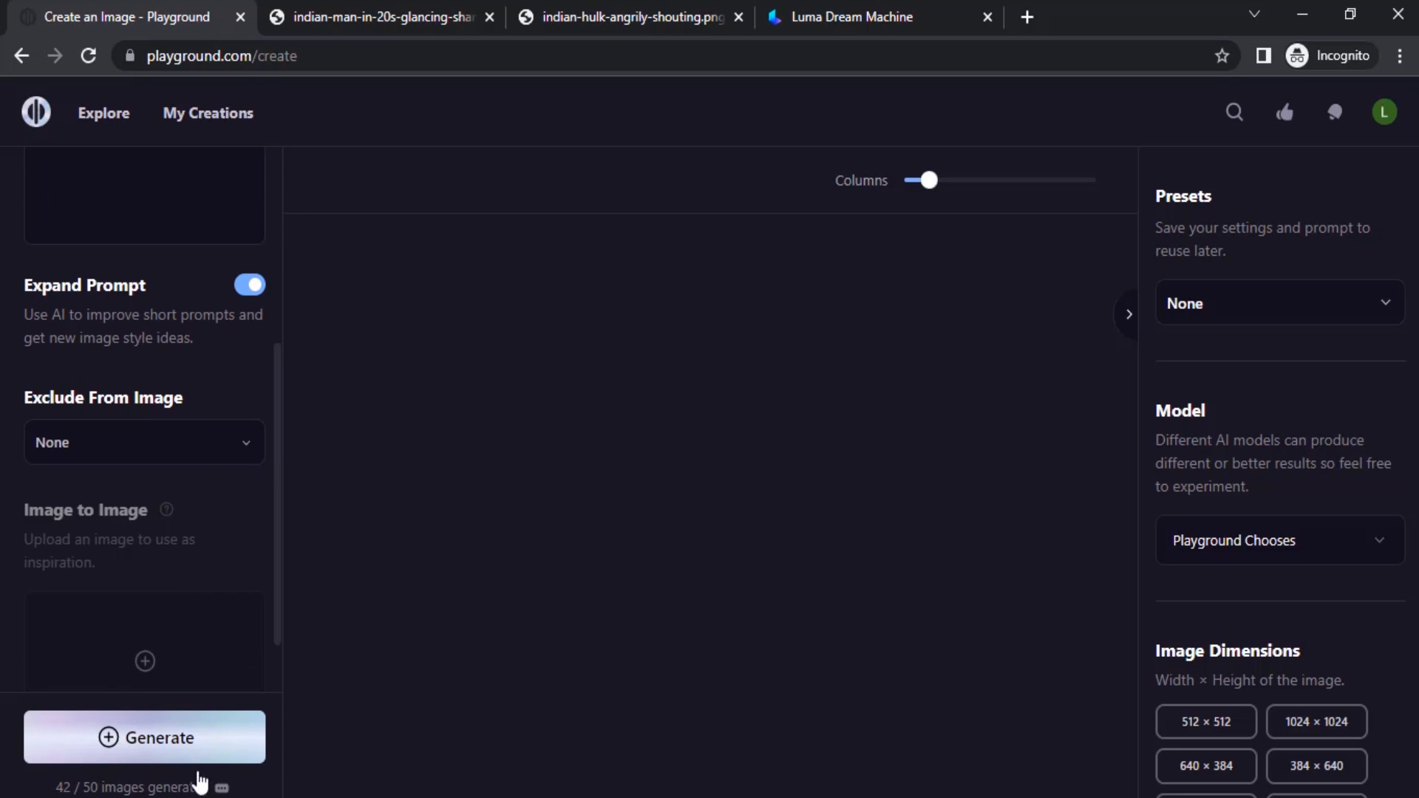
left_click(209, 739)
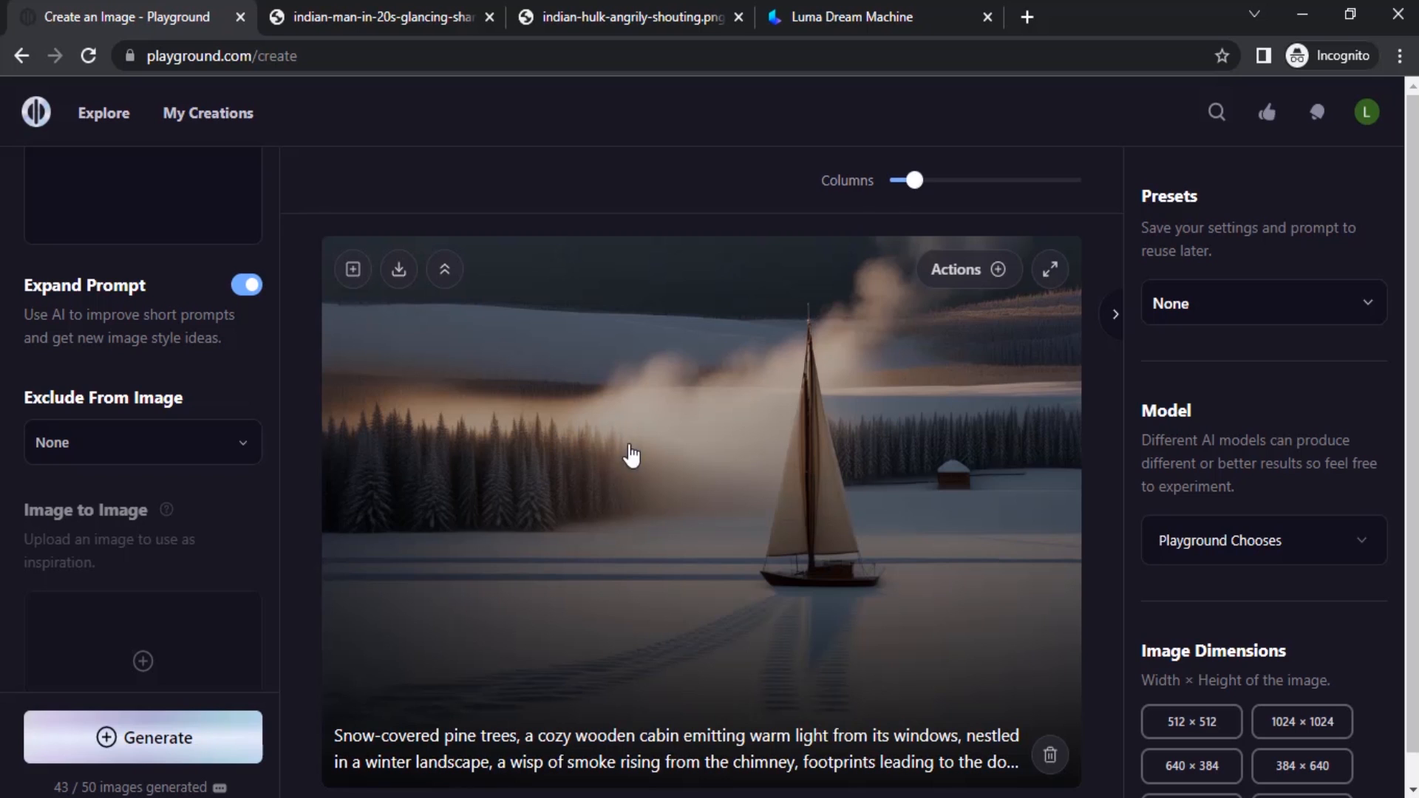
Upscale the snowy sailboat image 4x in Subtle mode and download it.
scroll(675, 436, "down", 1)
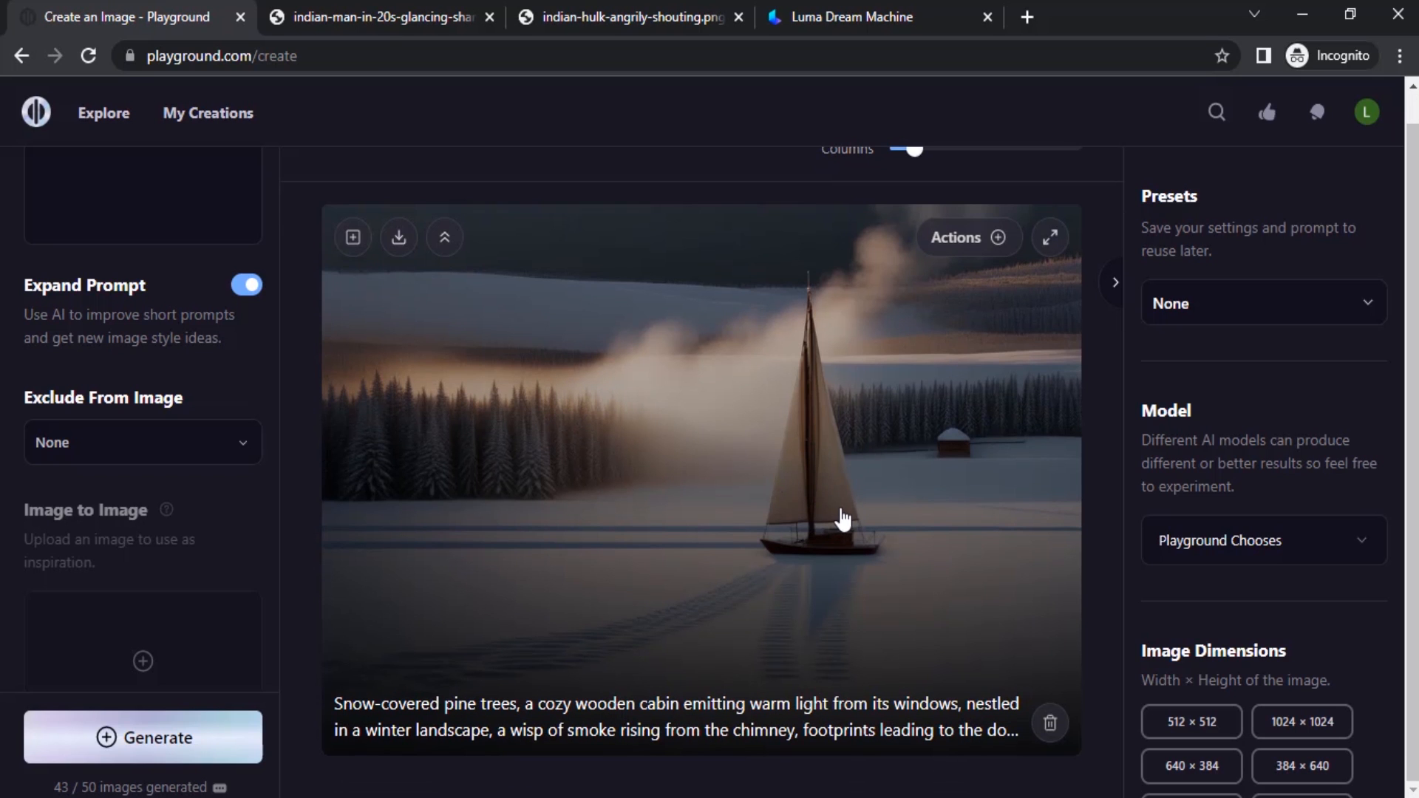
scroll(222, 577, "down", 5)
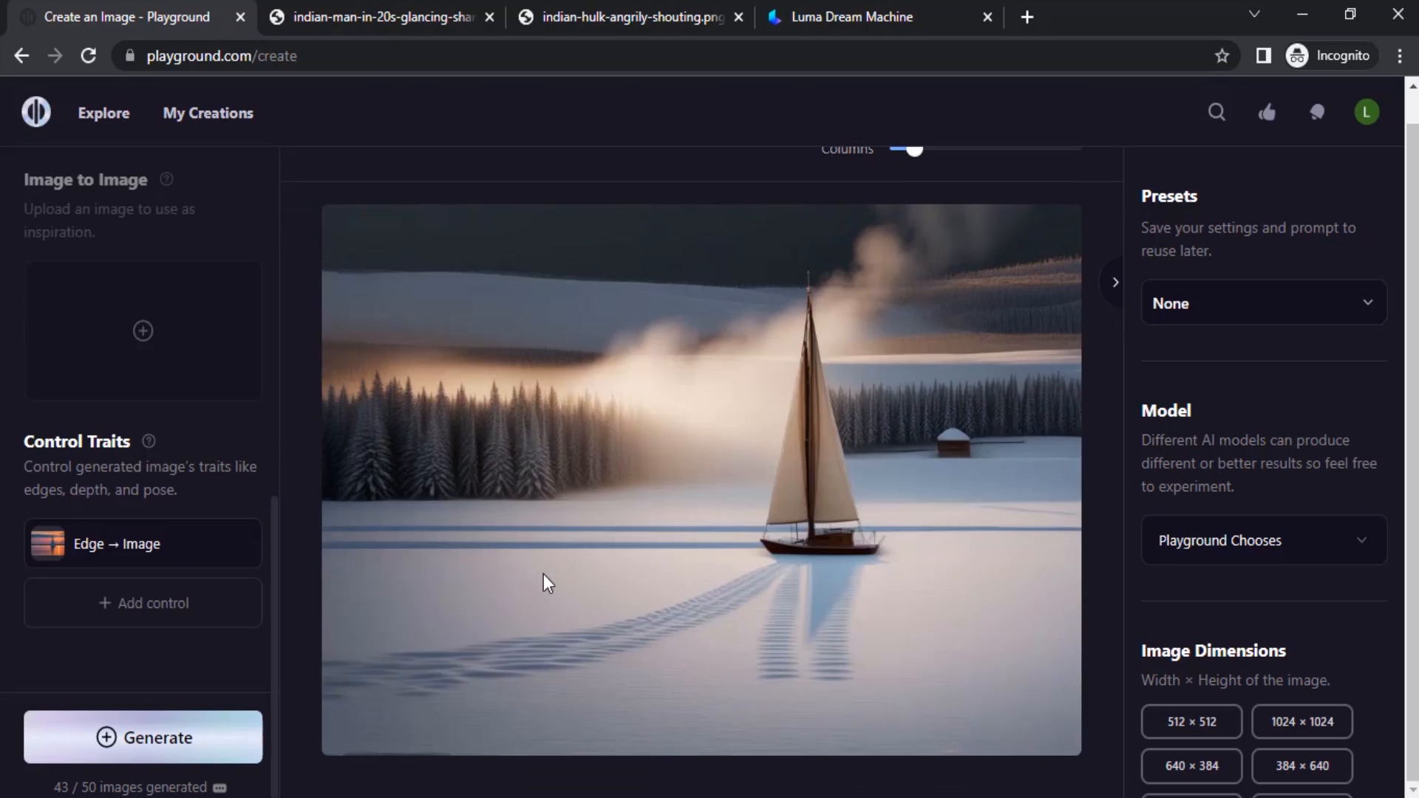
scroll(702, 462, "up", 1)
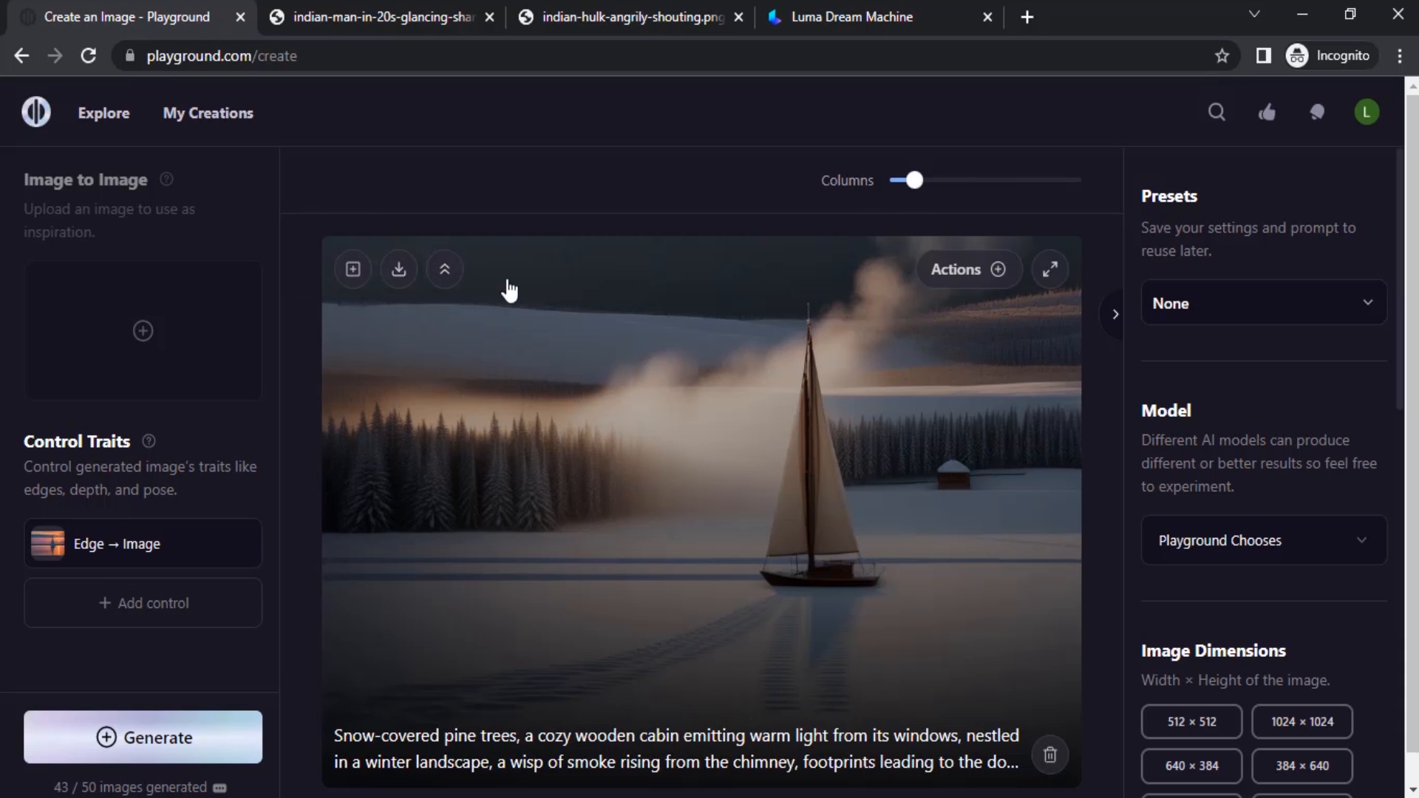
left_click(997, 271)
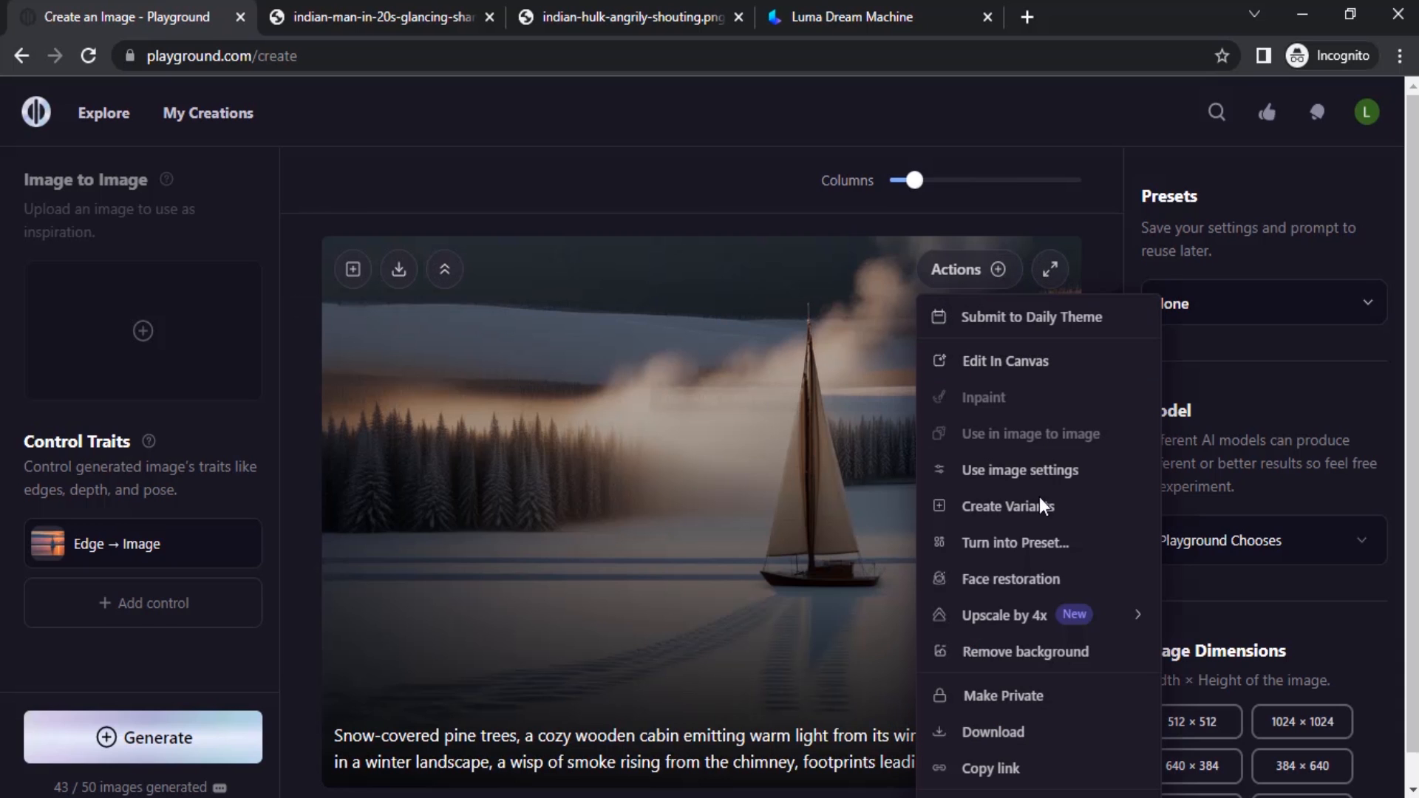
mouse_move(1125, 613)
left_click(1236, 657)
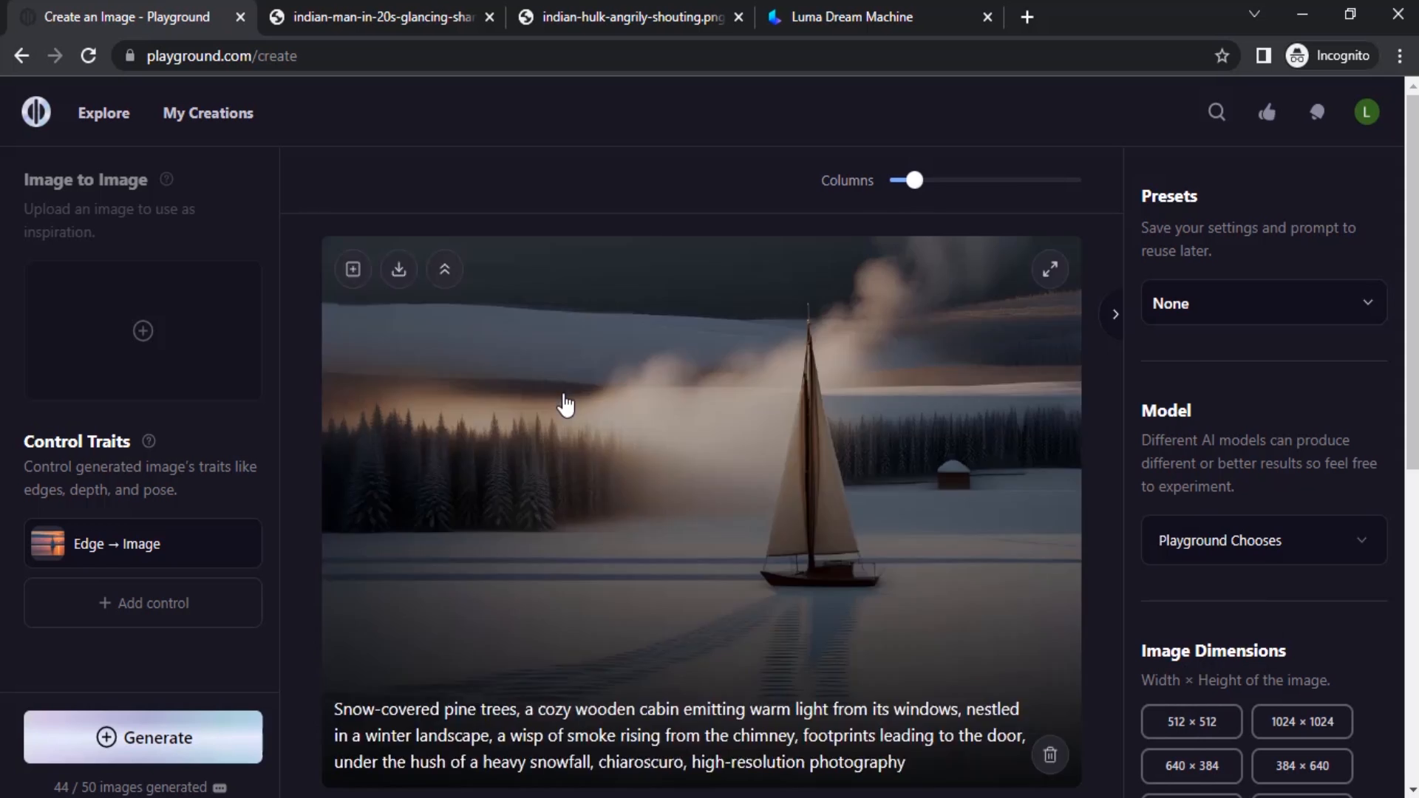
left_click(397, 279)
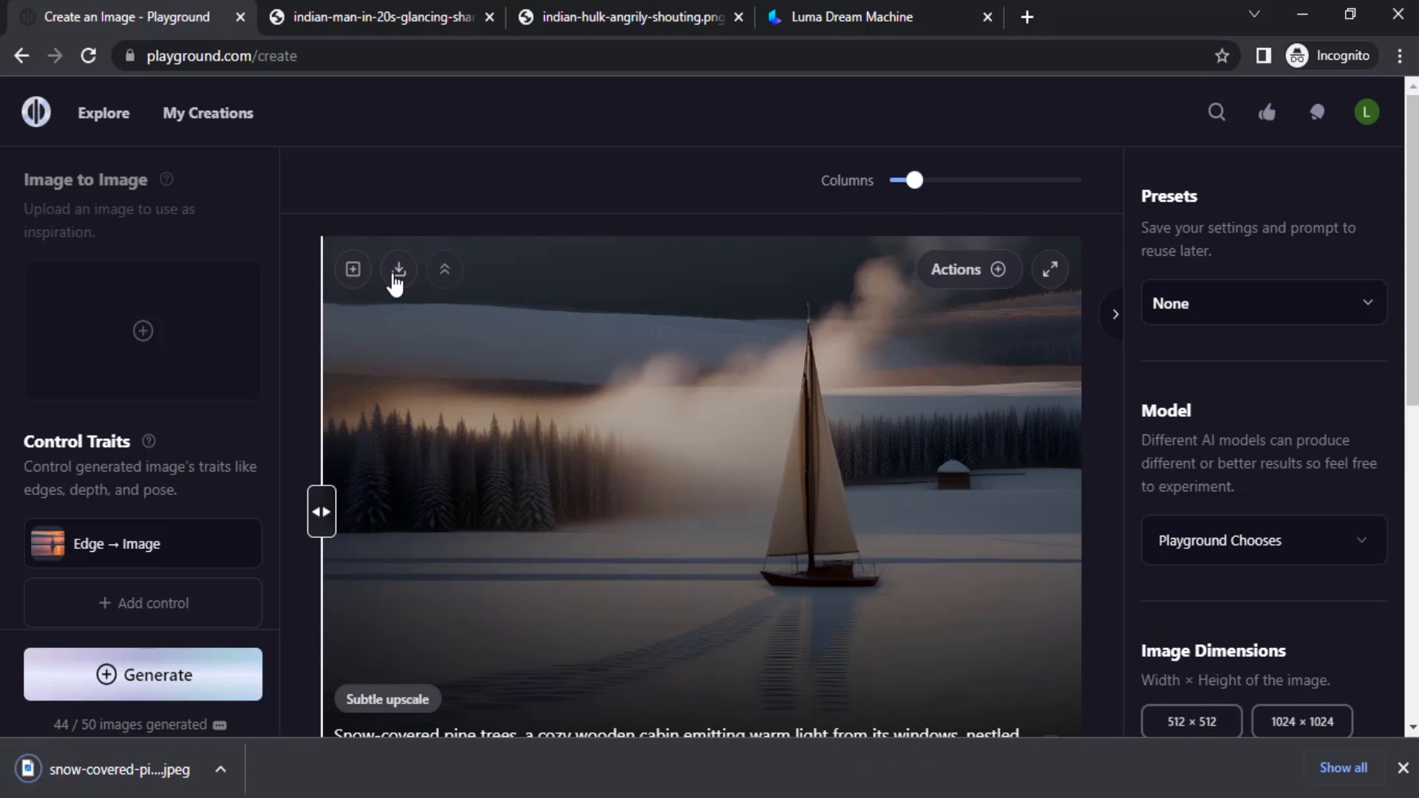
In Dream Machine, add the golden-hour sailboat image as start frame and the snow-covered sailboat image as end frame.
left_click(909, 3)
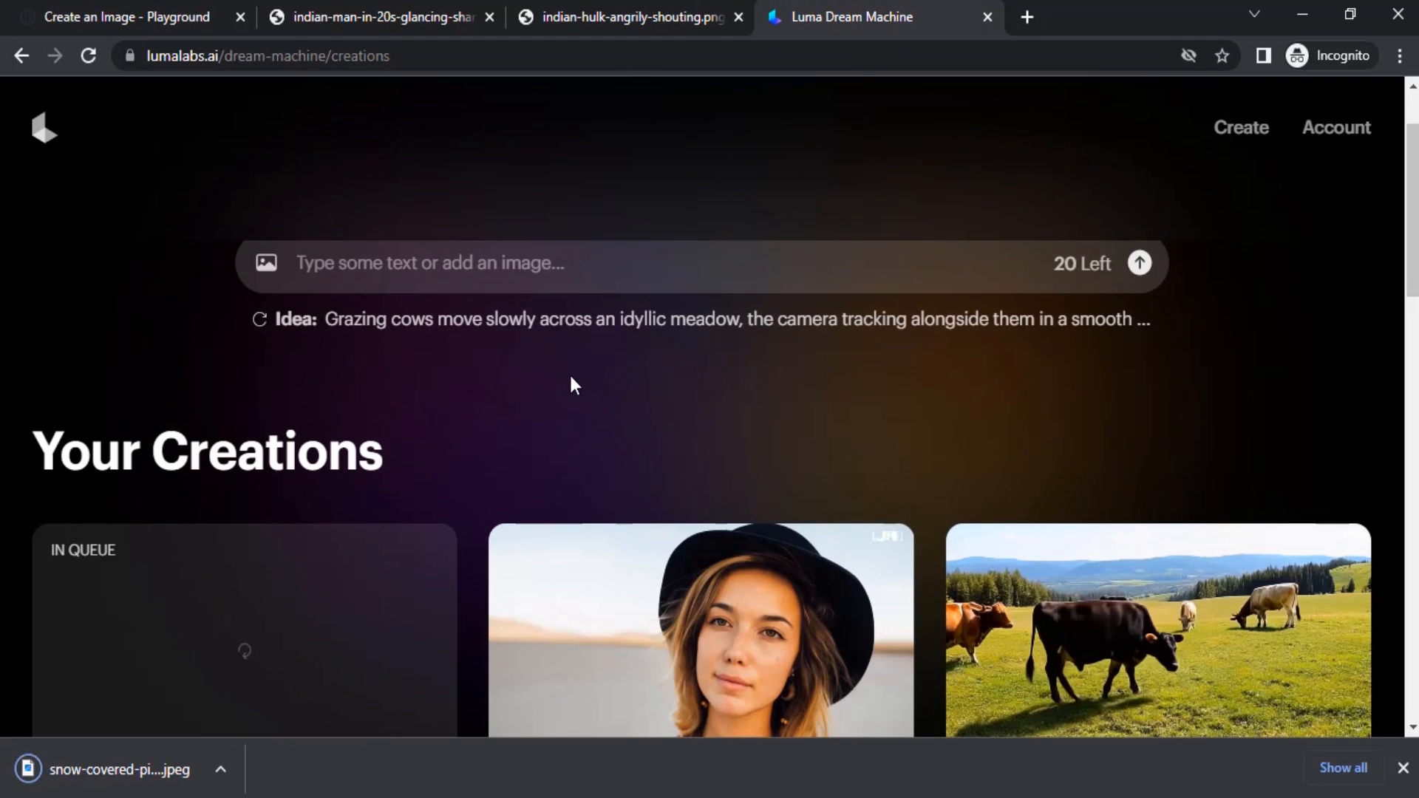
left_click(1402, 768)
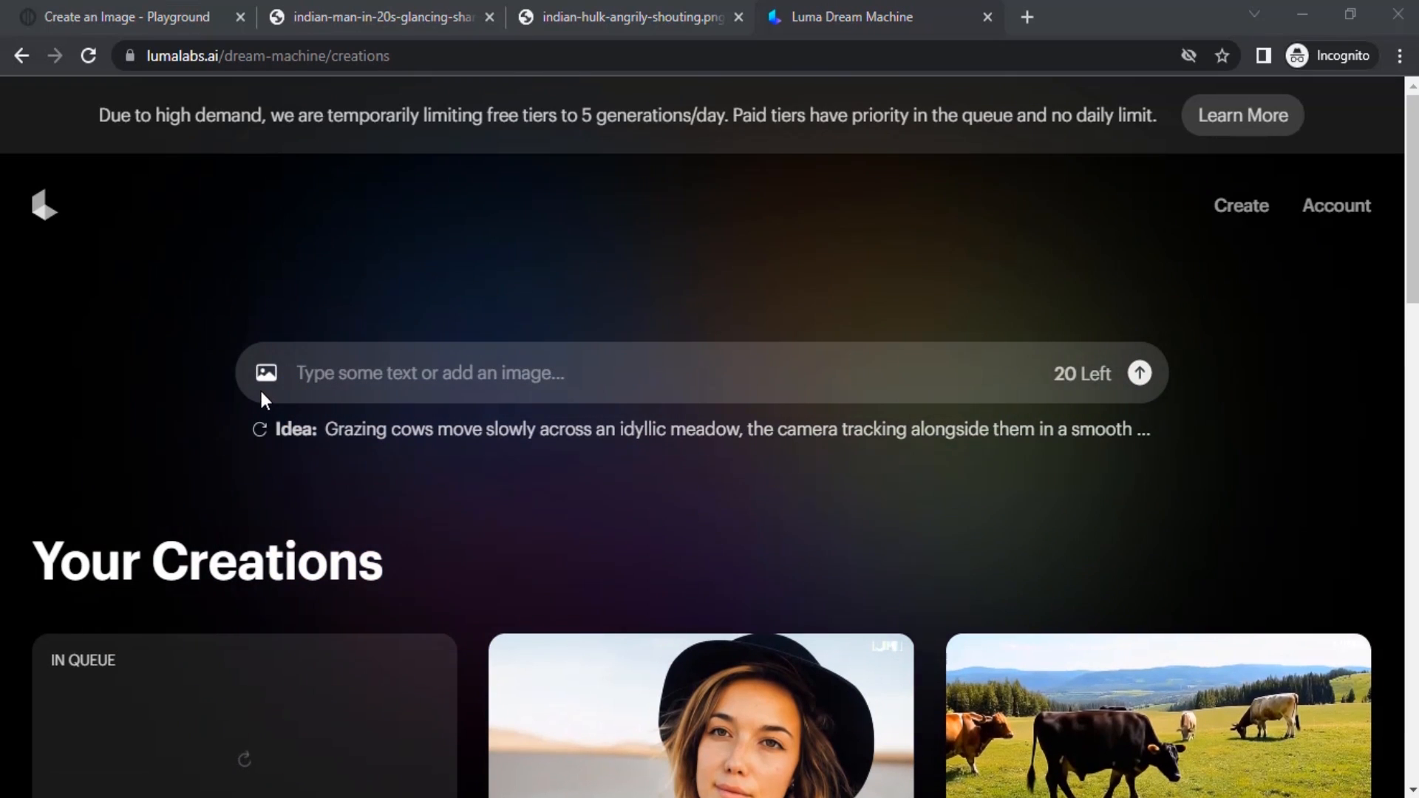
left_click(263, 379)
left_click(539, 257)
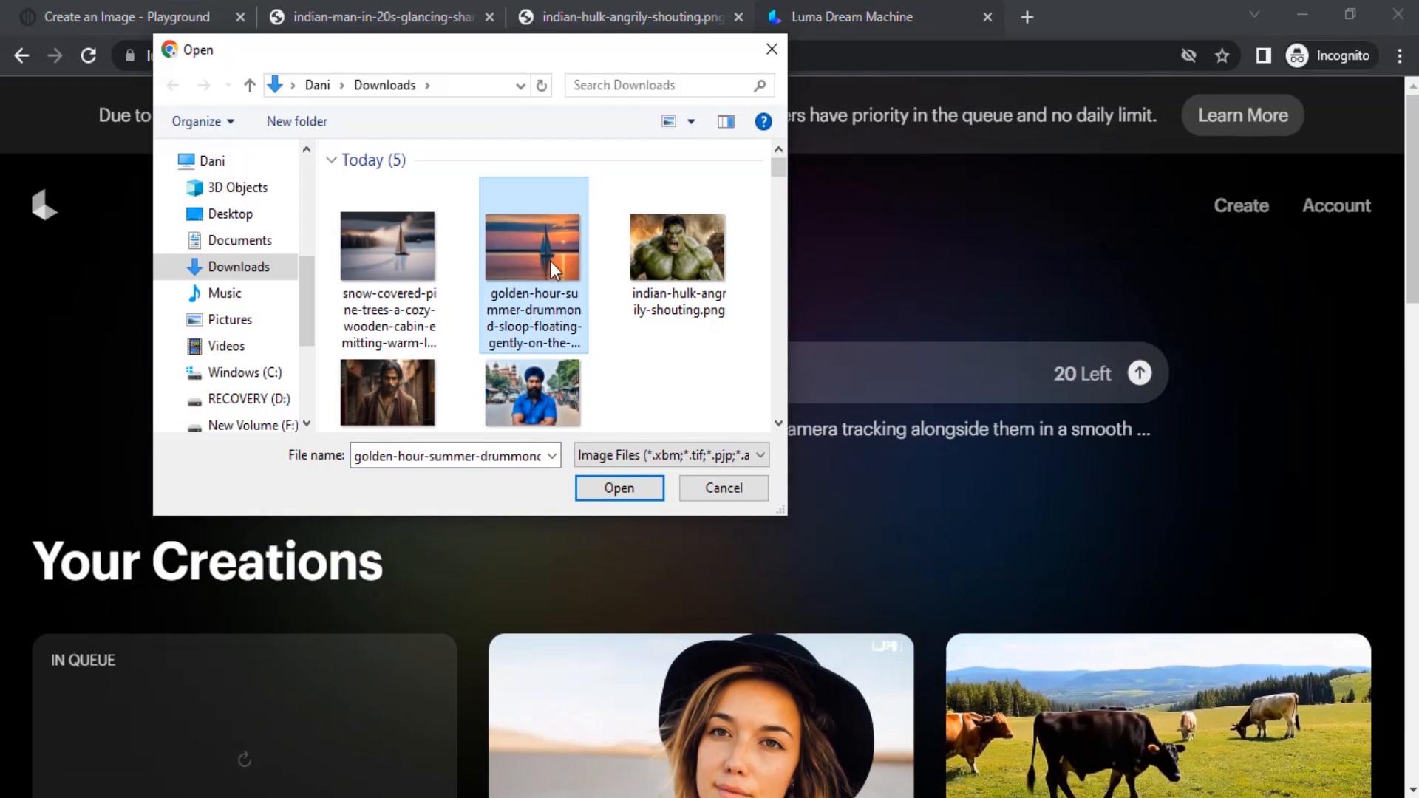
double_click(554, 256)
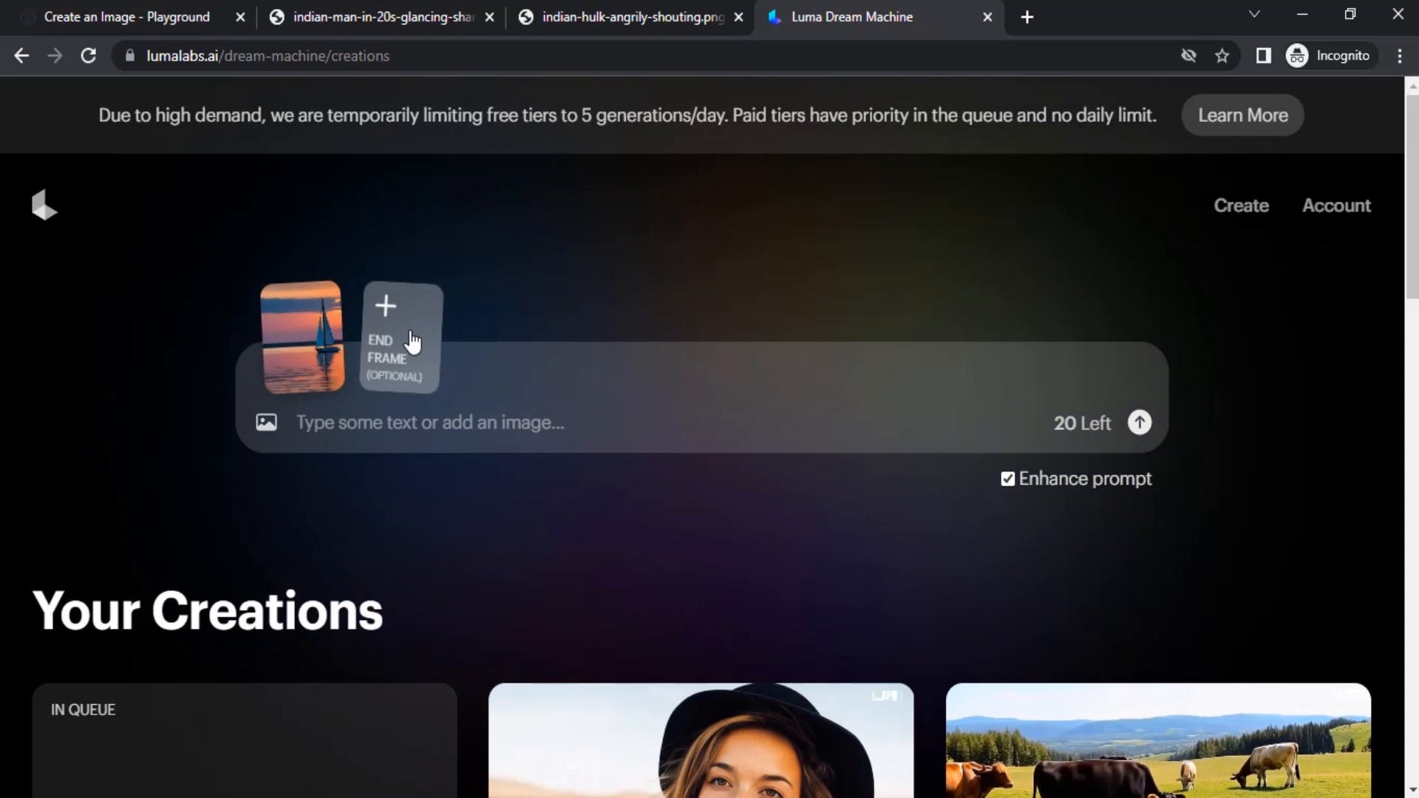
left_click(428, 357)
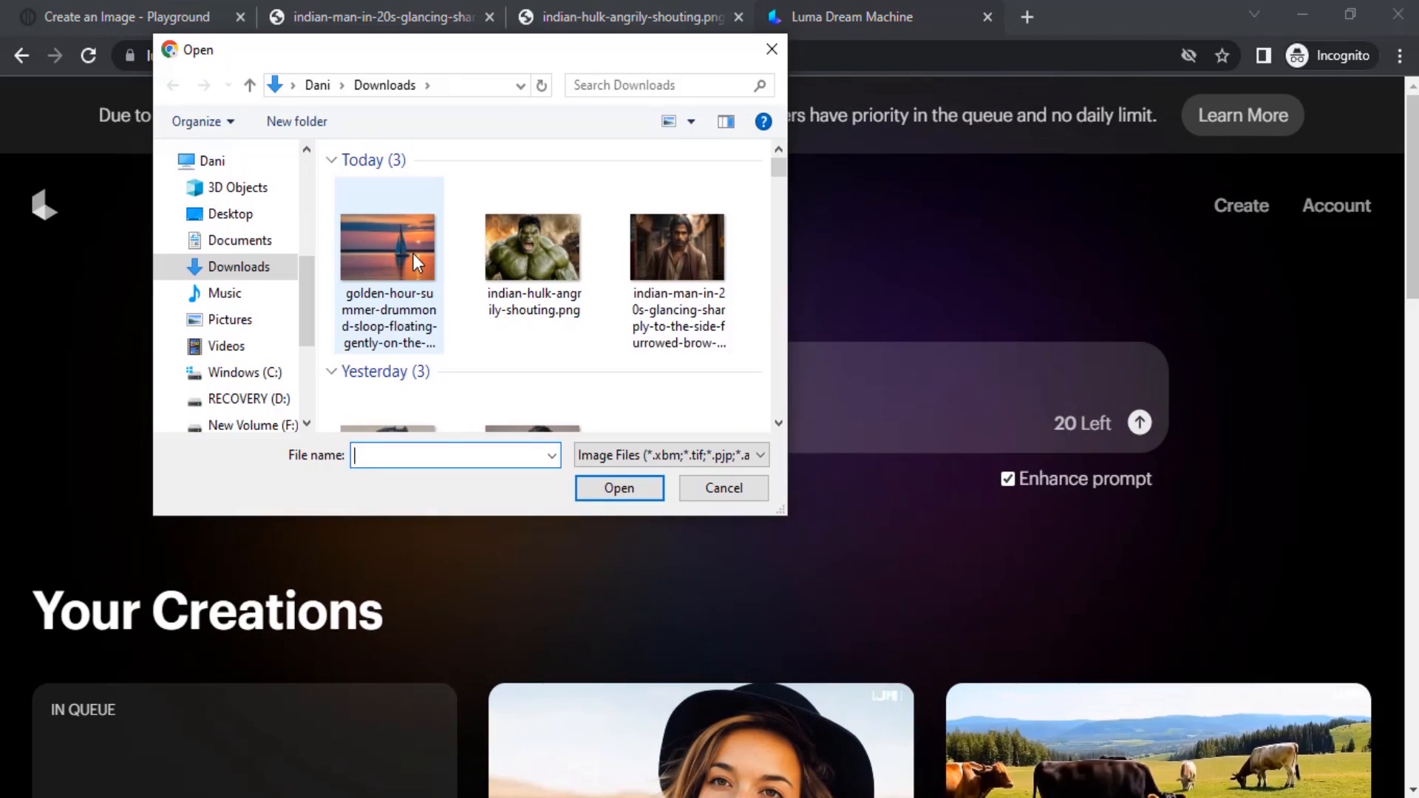
double_click(404, 238)
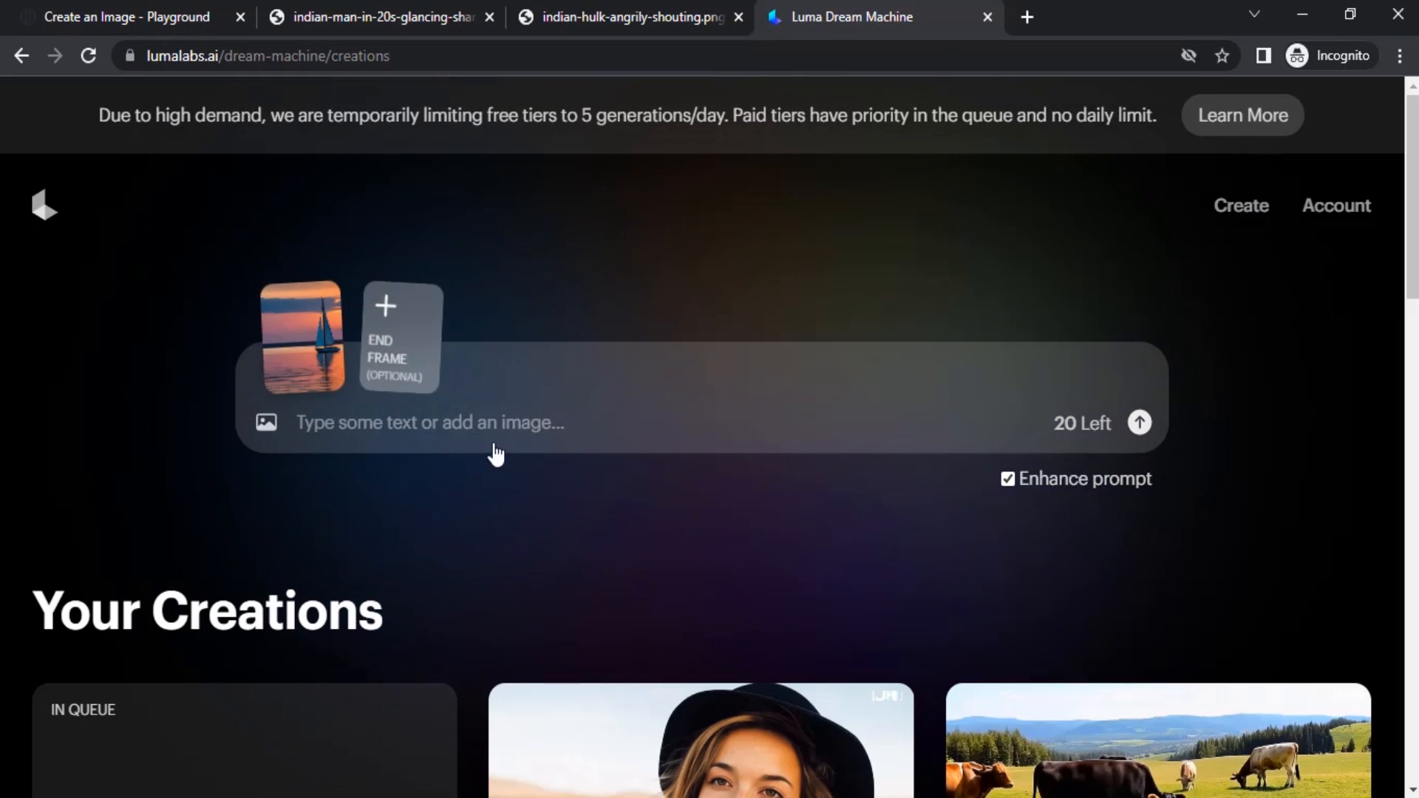
Enter the prompt "summer to winter" to generate the morphing video.
type("summer t")
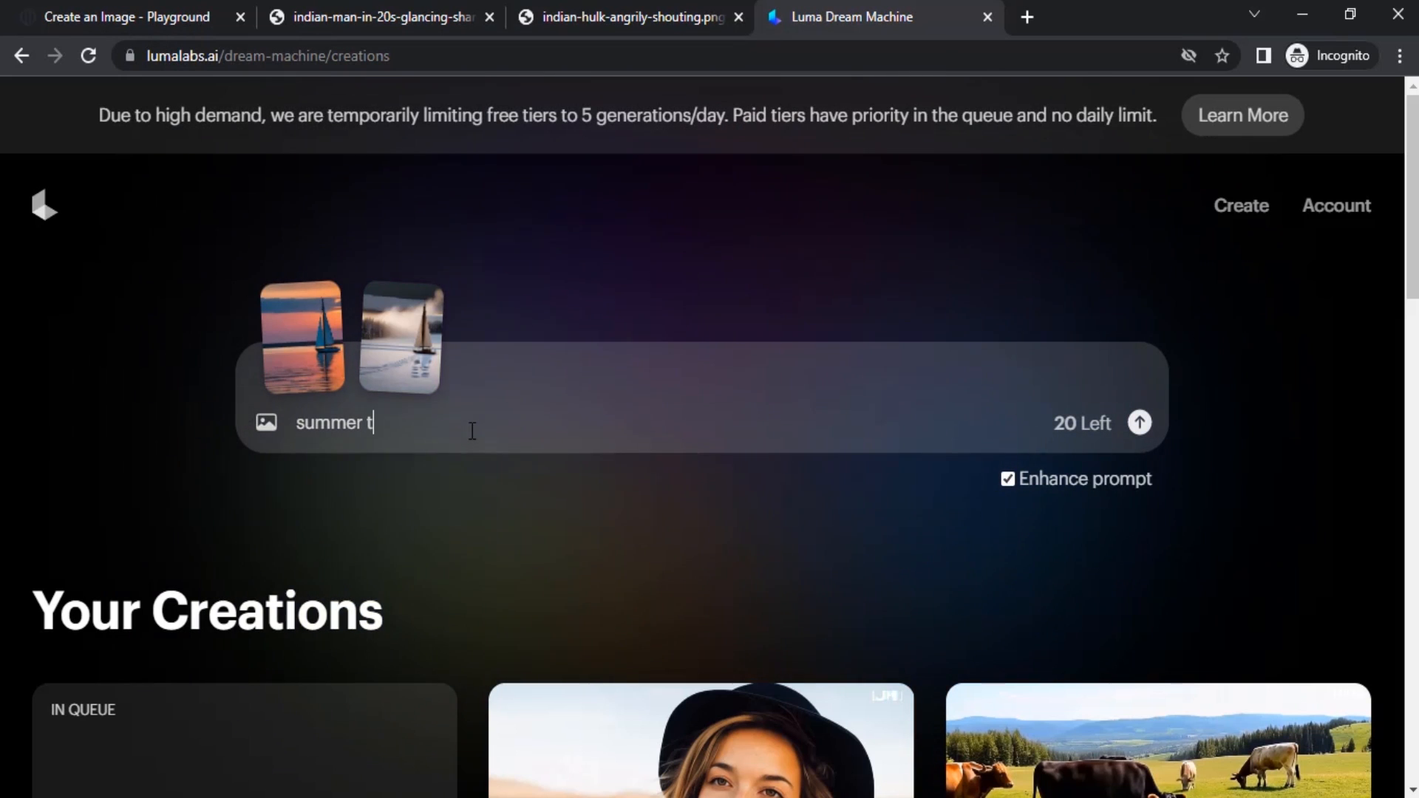
type("o win")
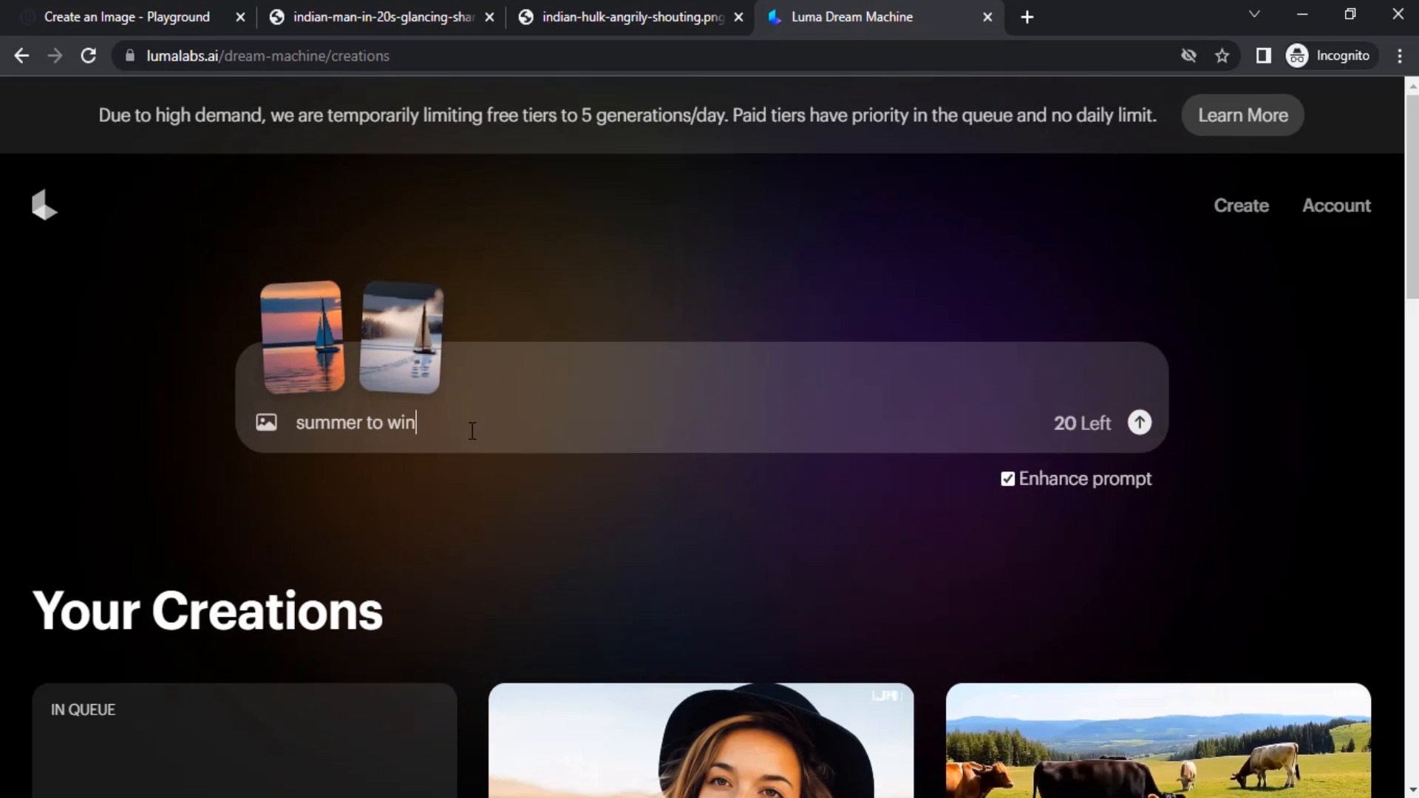
type("ter")
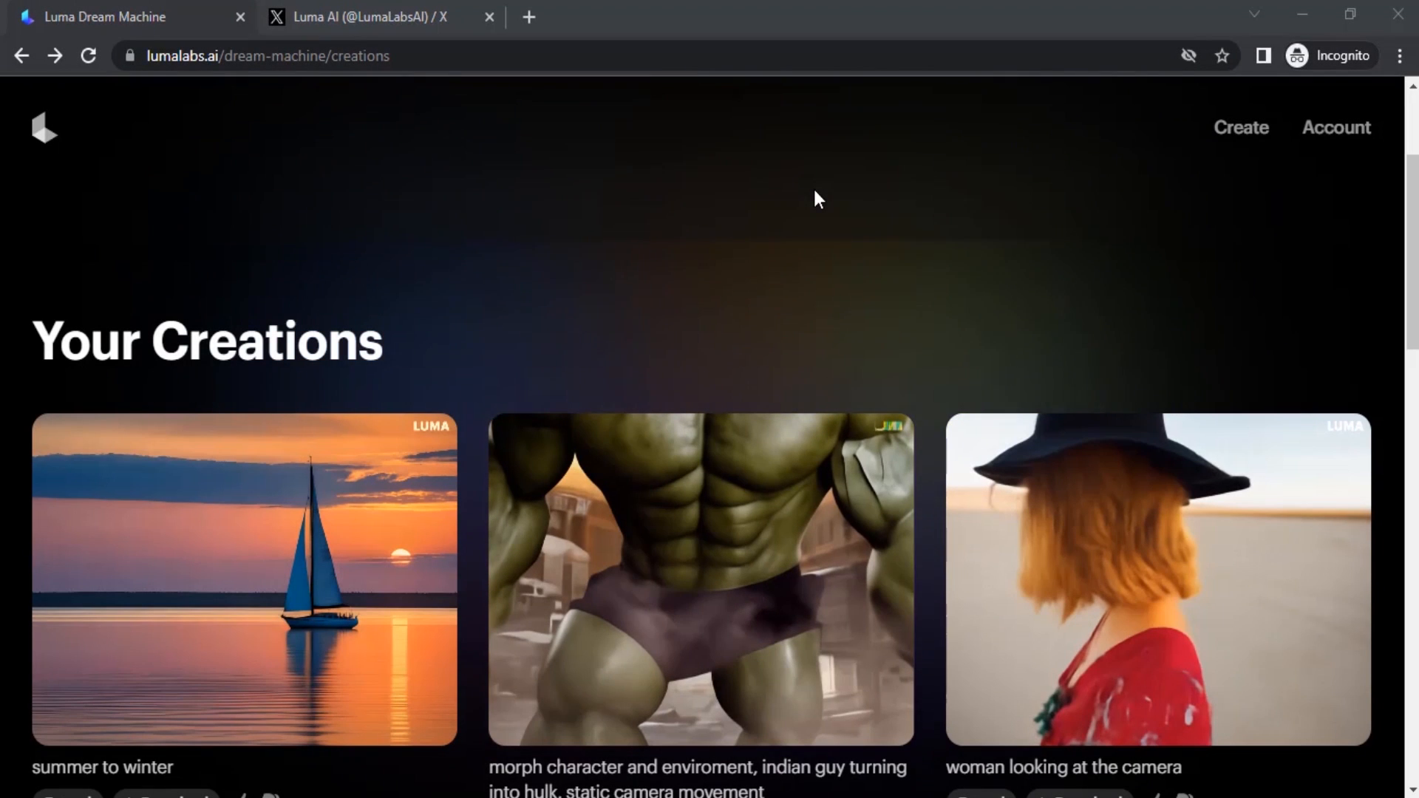
Open the Hulk morphing video from Your Creations in a new tab and watch it.
right_click(708, 454)
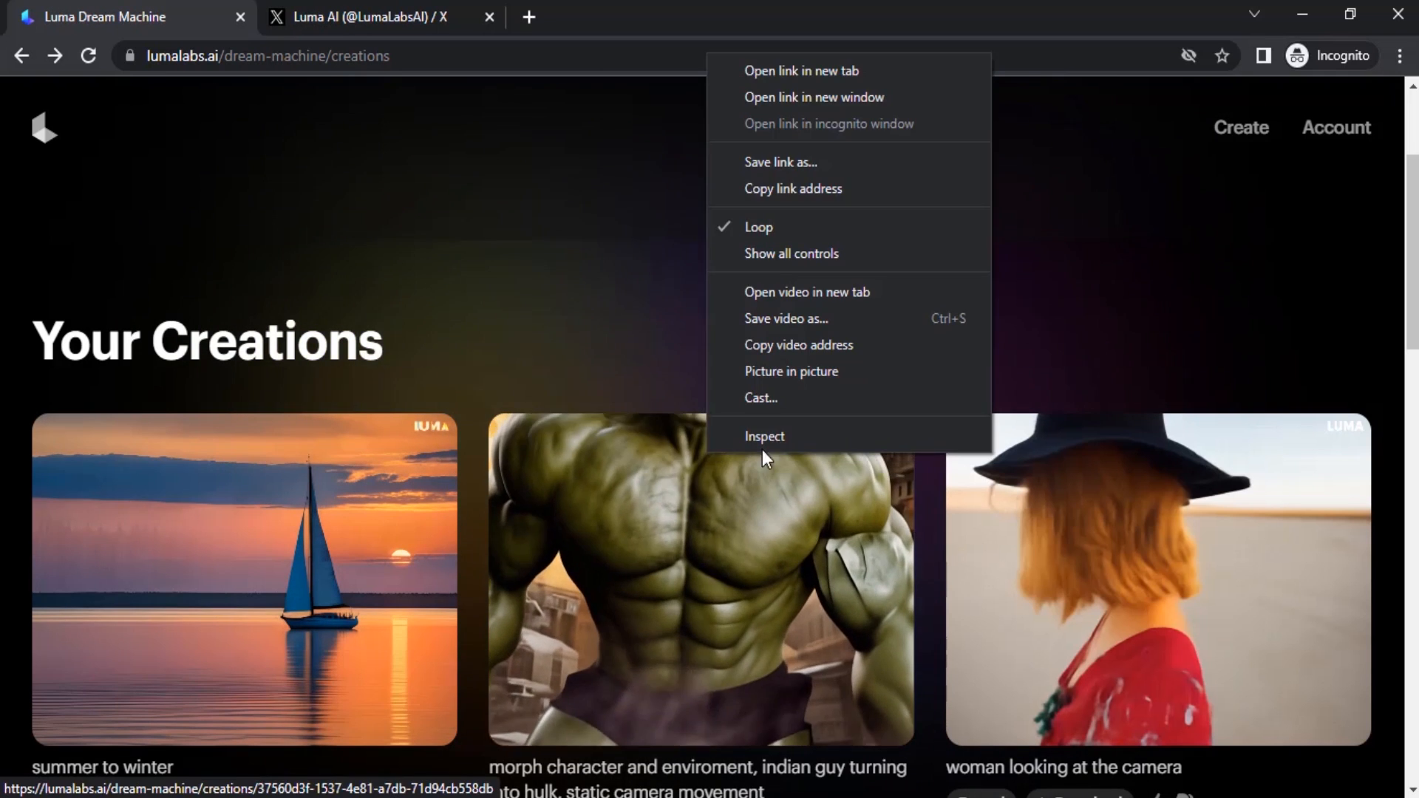
left_click(820, 68)
left_click(374, 14)
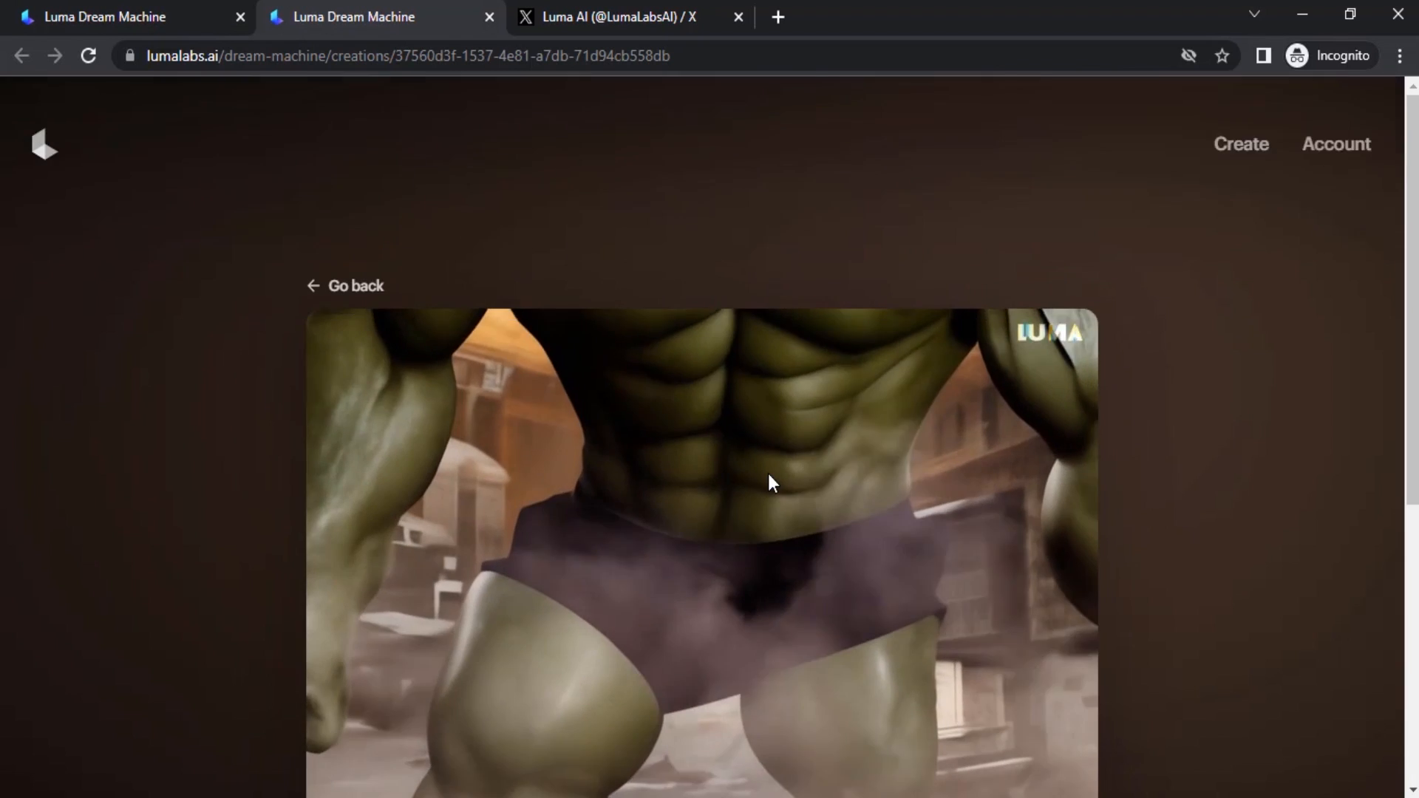
scroll(769, 473, "down", 1)
scroll(769, 483, "down", 1)
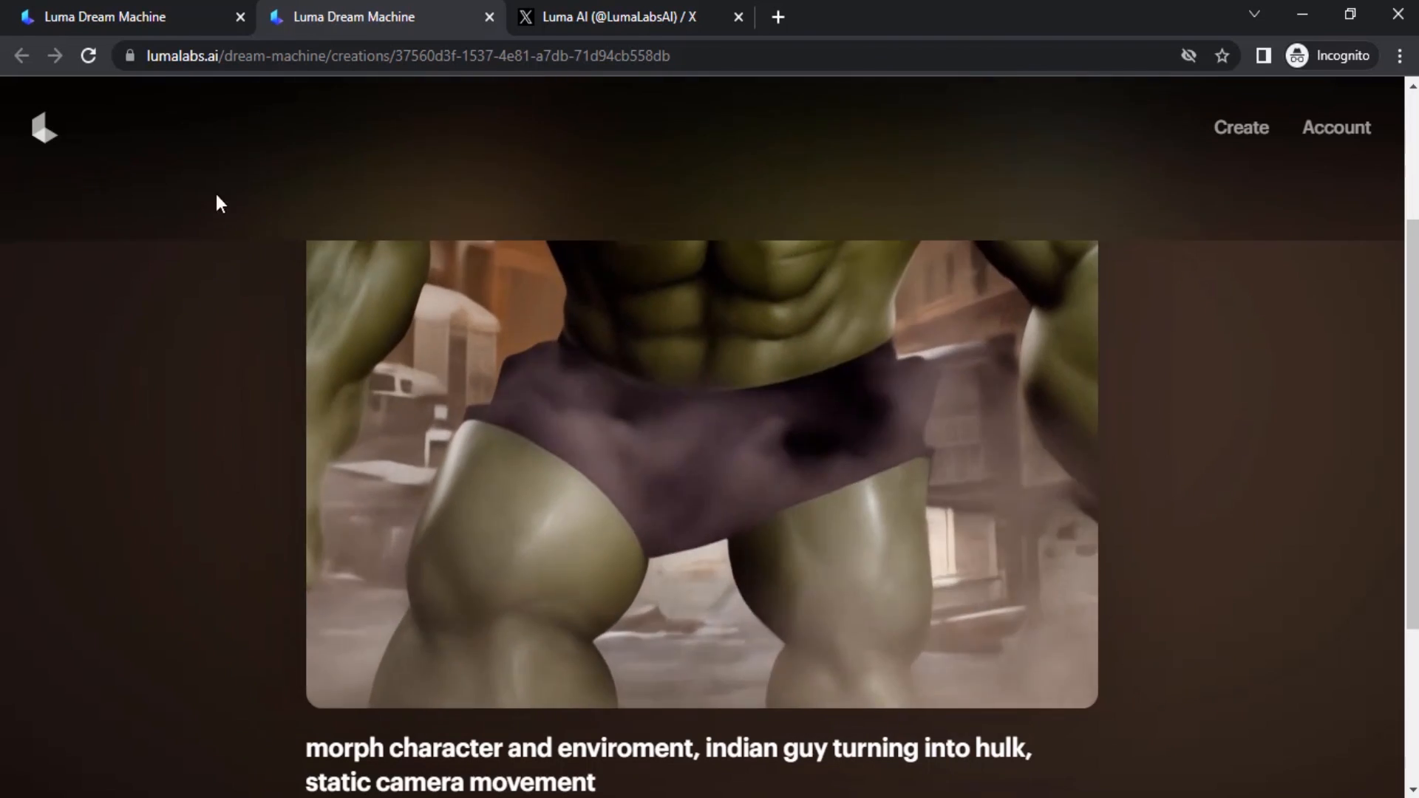
Open the summer to winter sailboat video in its own tab and watch it alongside the Hulk video.
left_click(176, 5)
middle_click(339, 589)
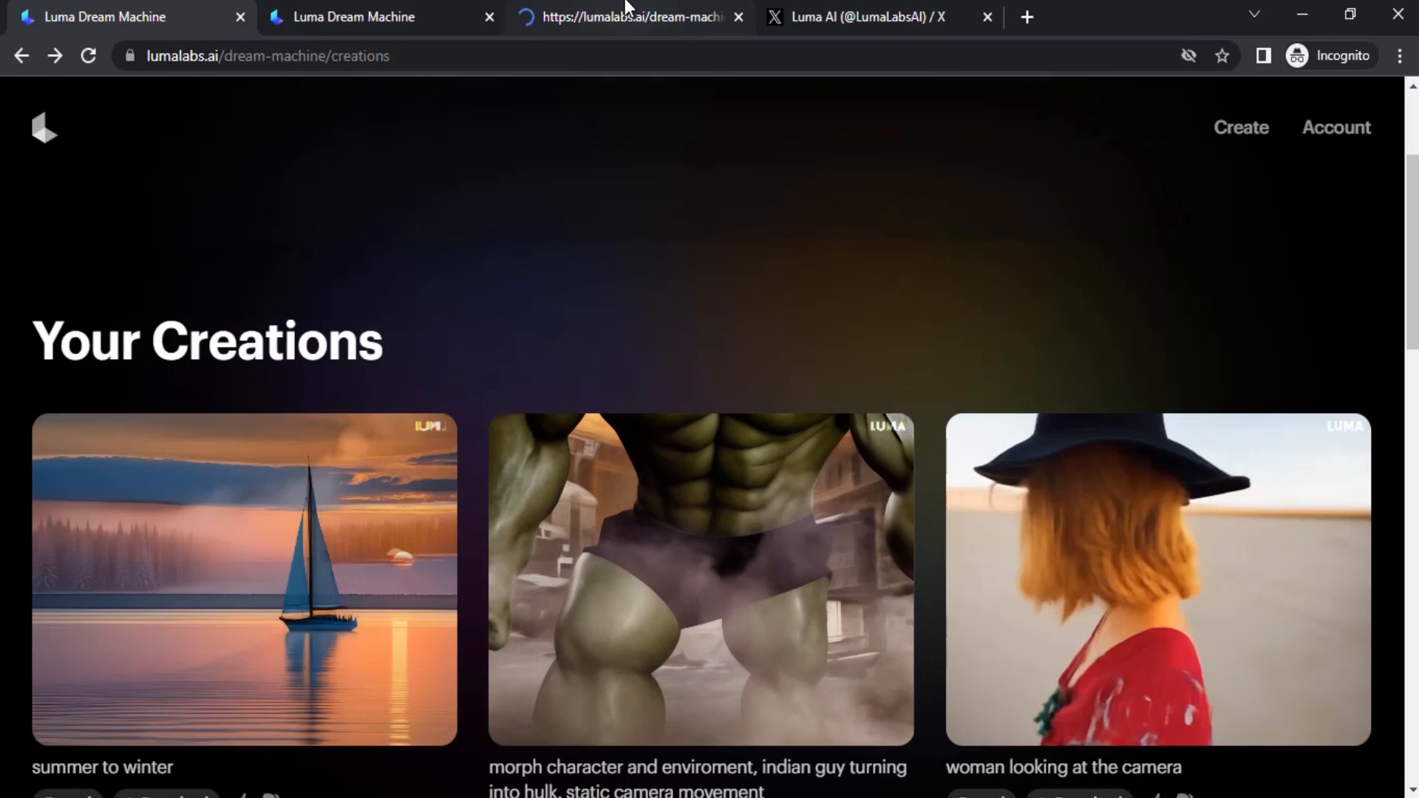
left_click(625, 4)
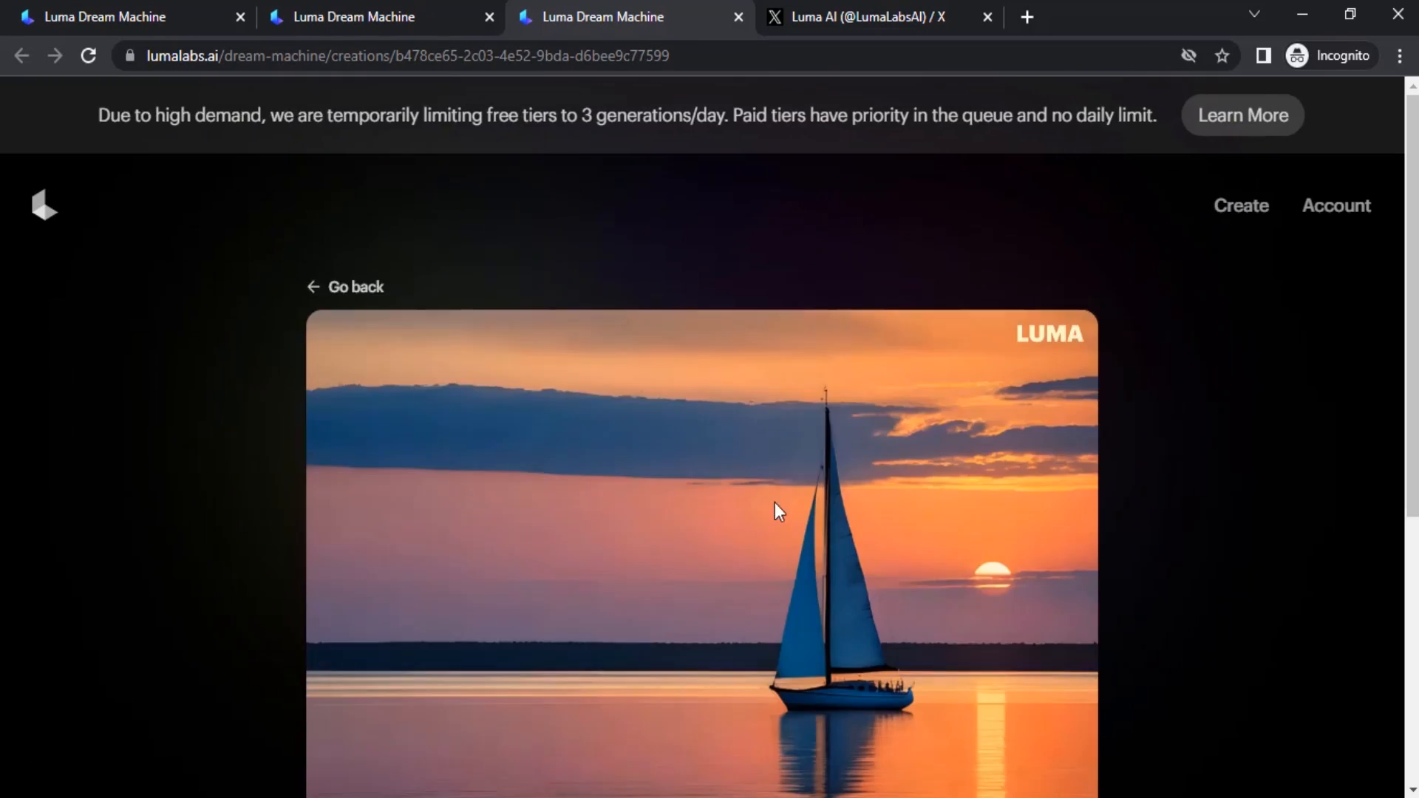
scroll(701, 502, "down", 2)
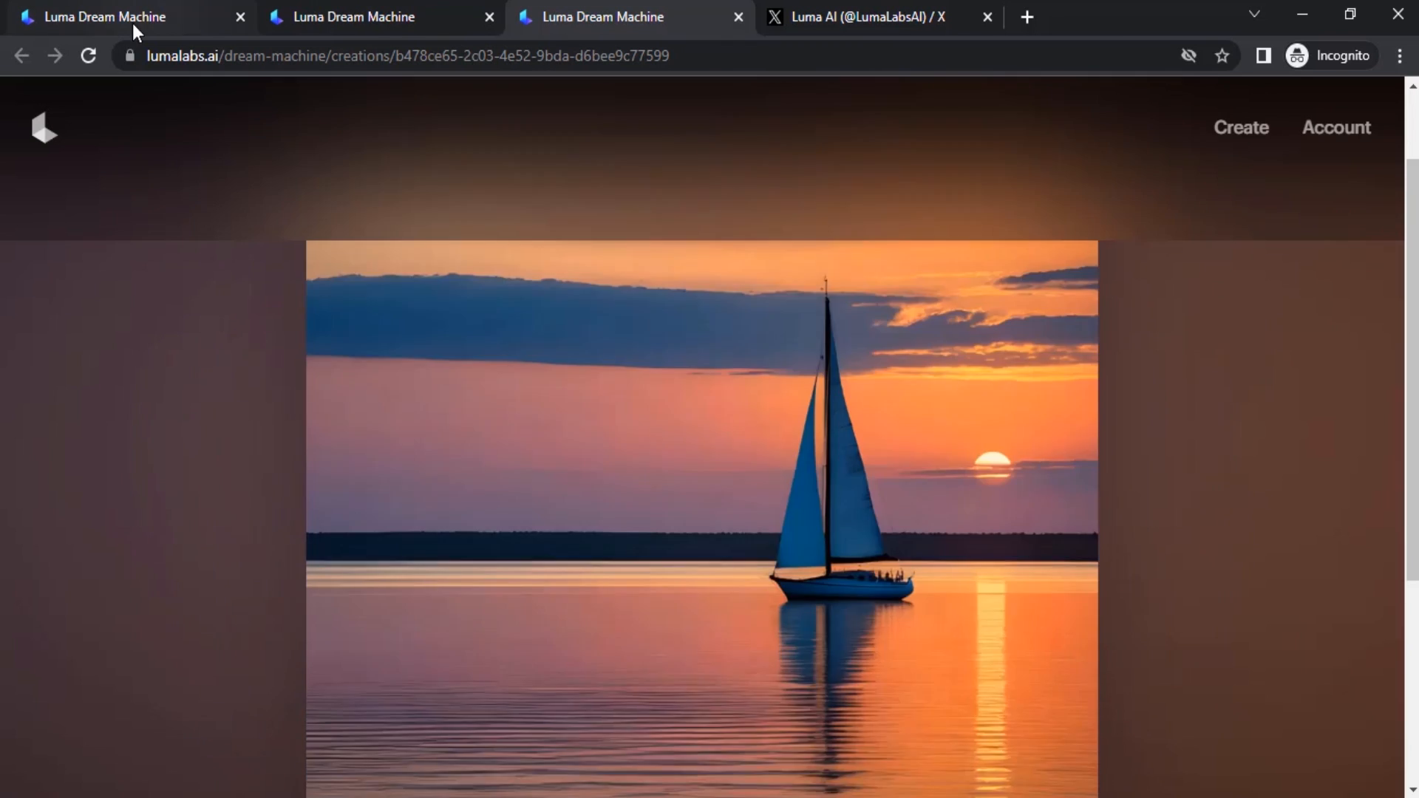
left_click(353, 16)
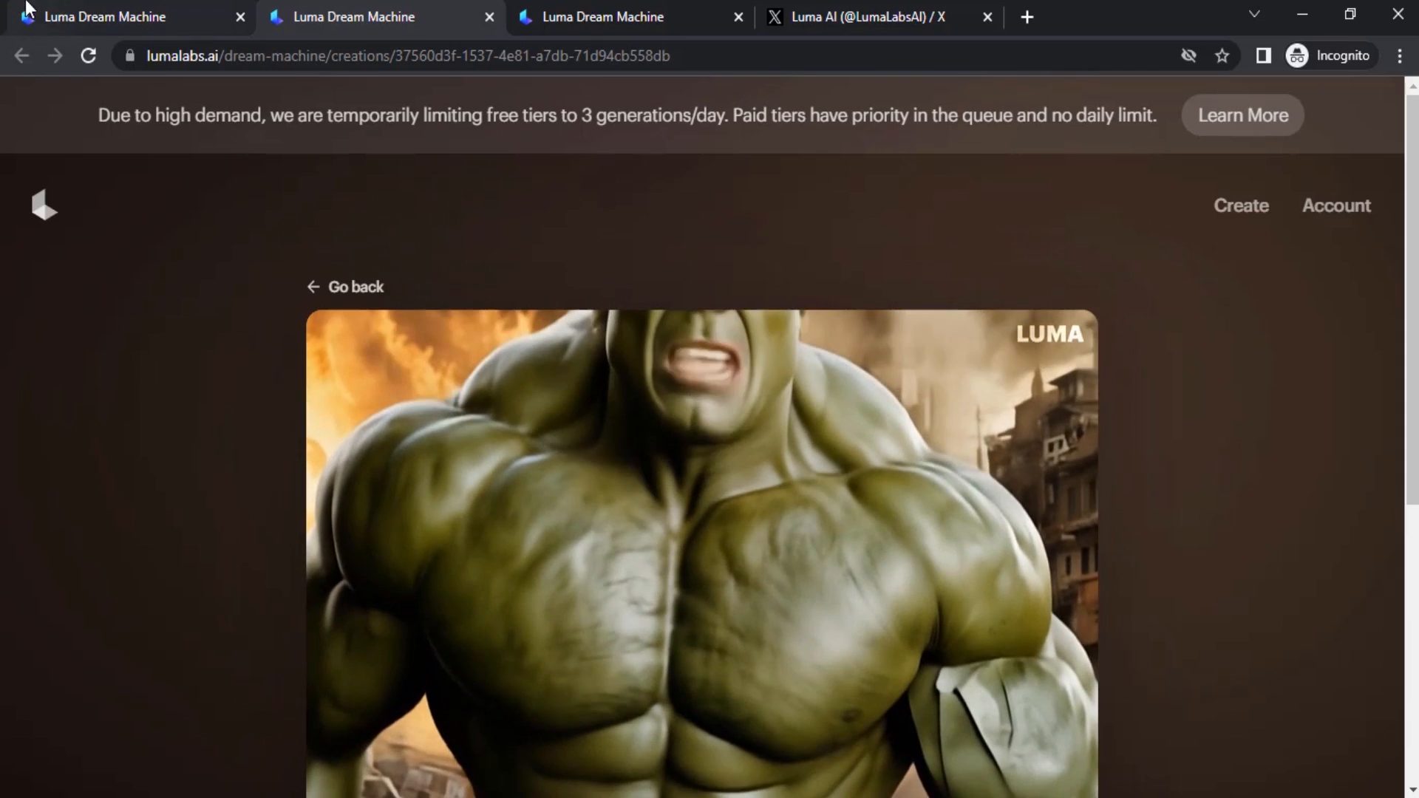
left_click(42, 15)
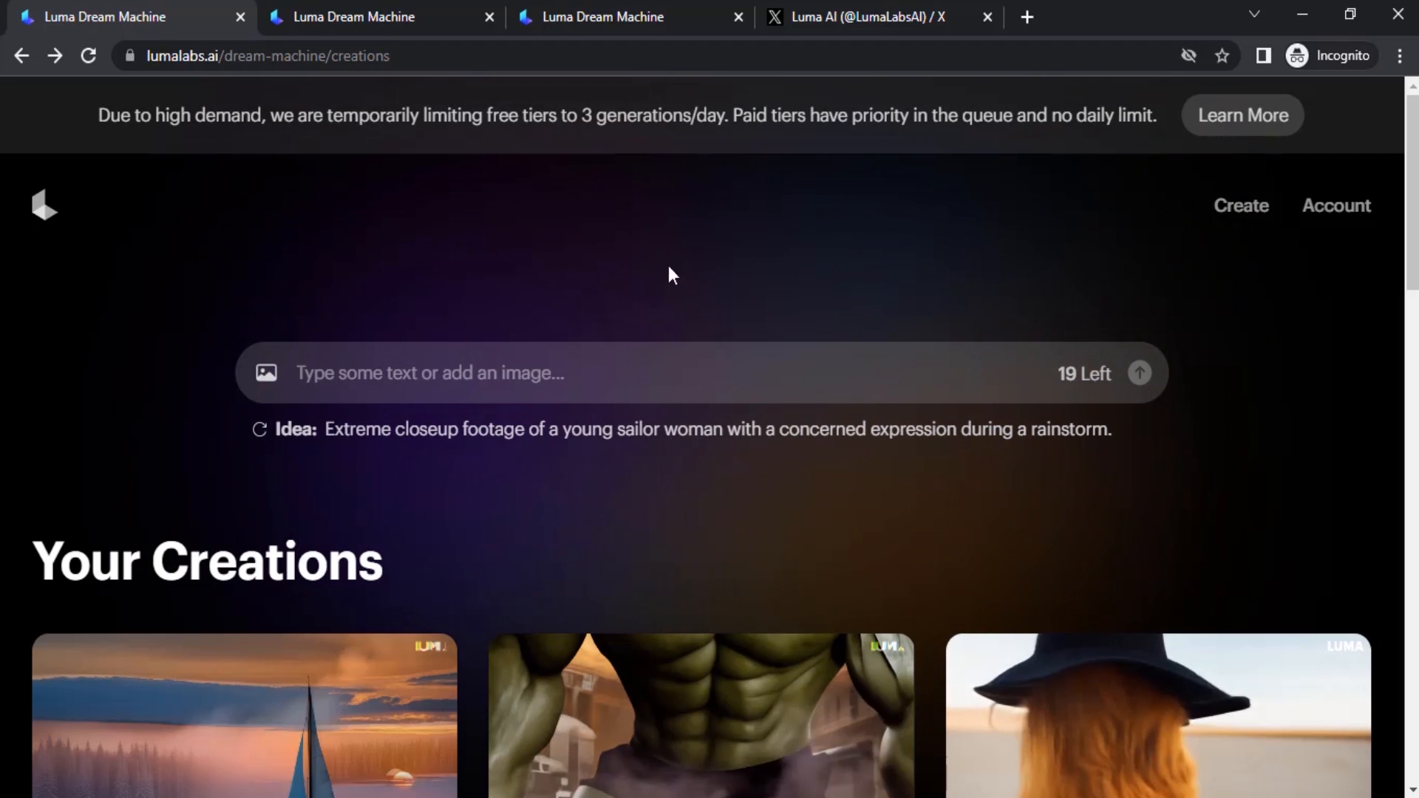
Browse example Dream Machine videos on the Luma AI X page and return to the sailboat video.
left_click(850, 12)
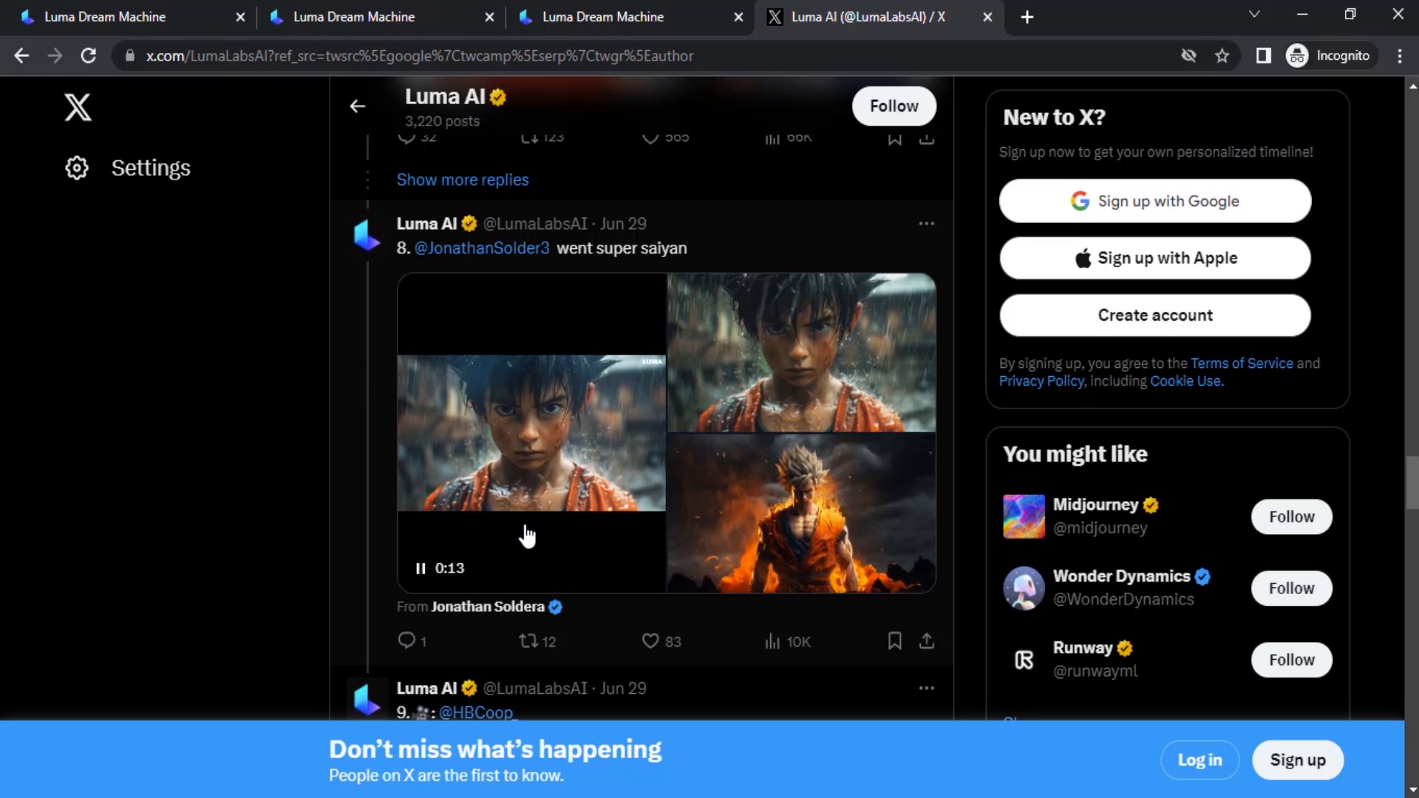
scroll(527, 538, "up", 10)
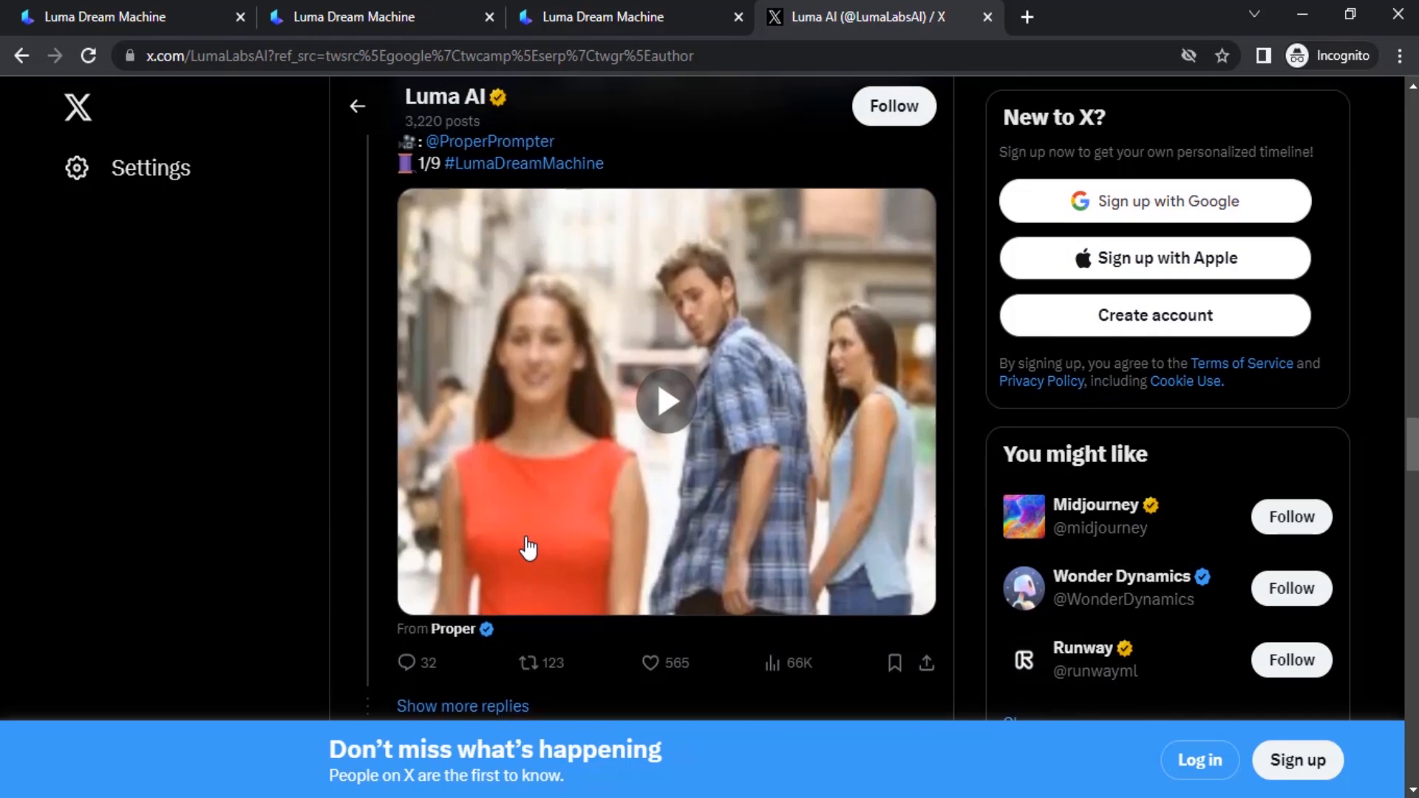
scroll(527, 548, "down", 5)
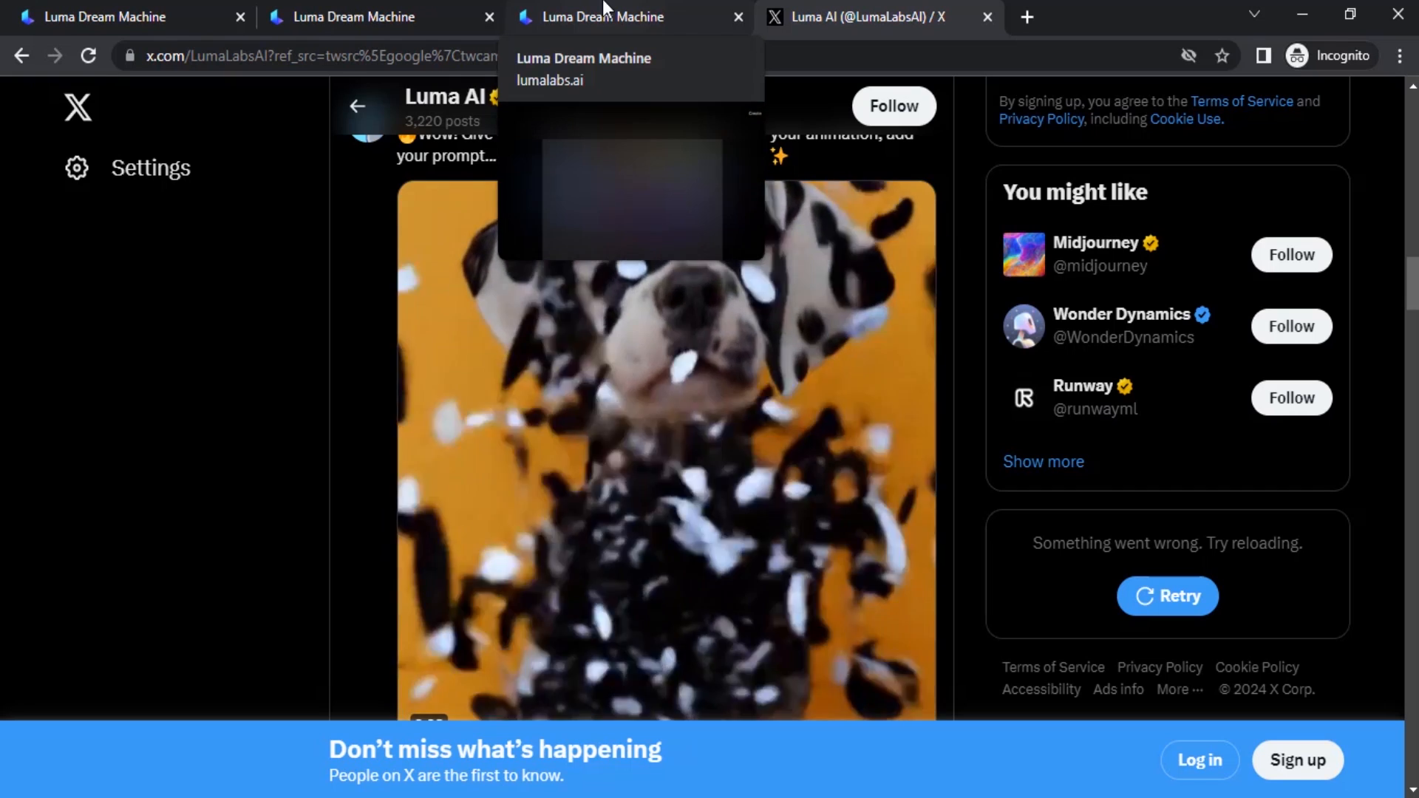
left_click(604, 11)
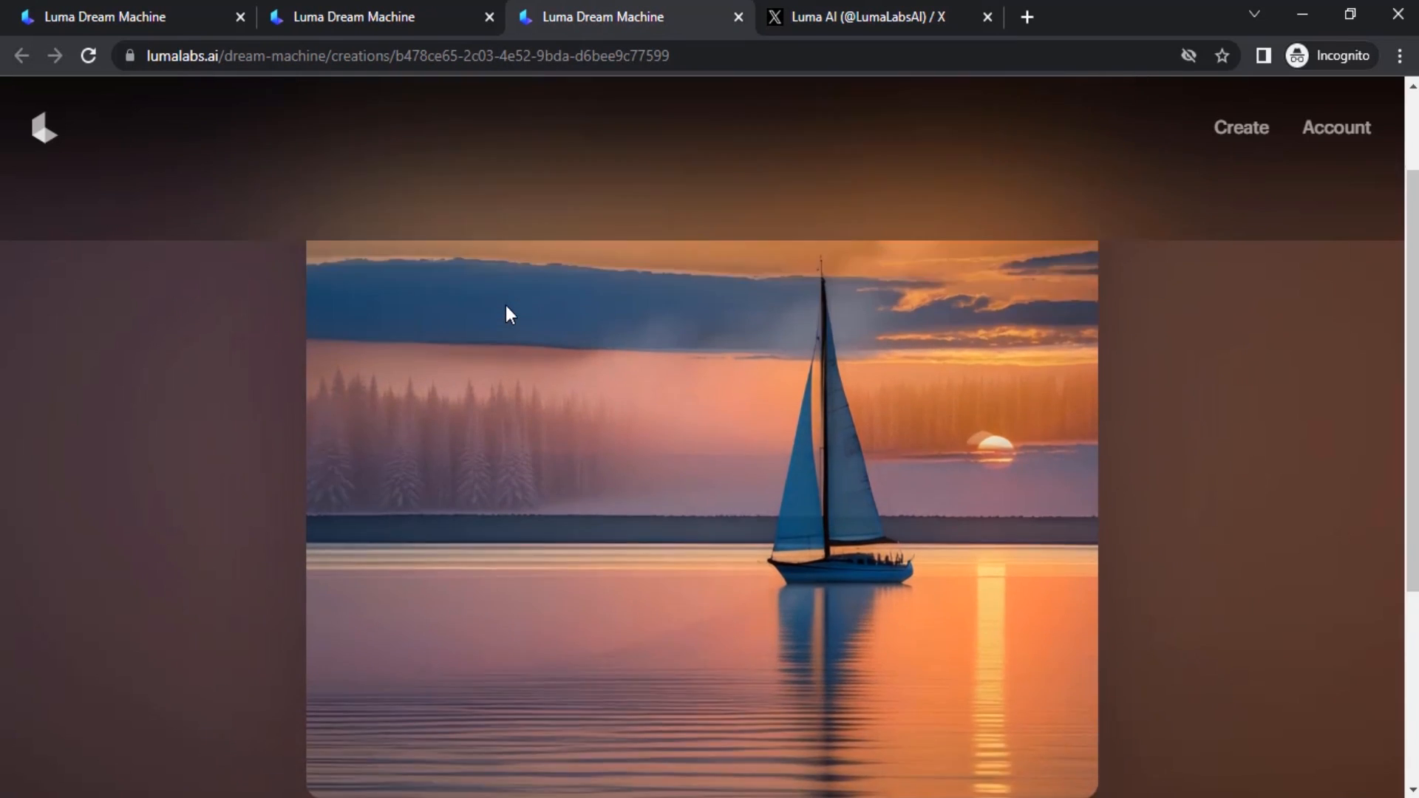